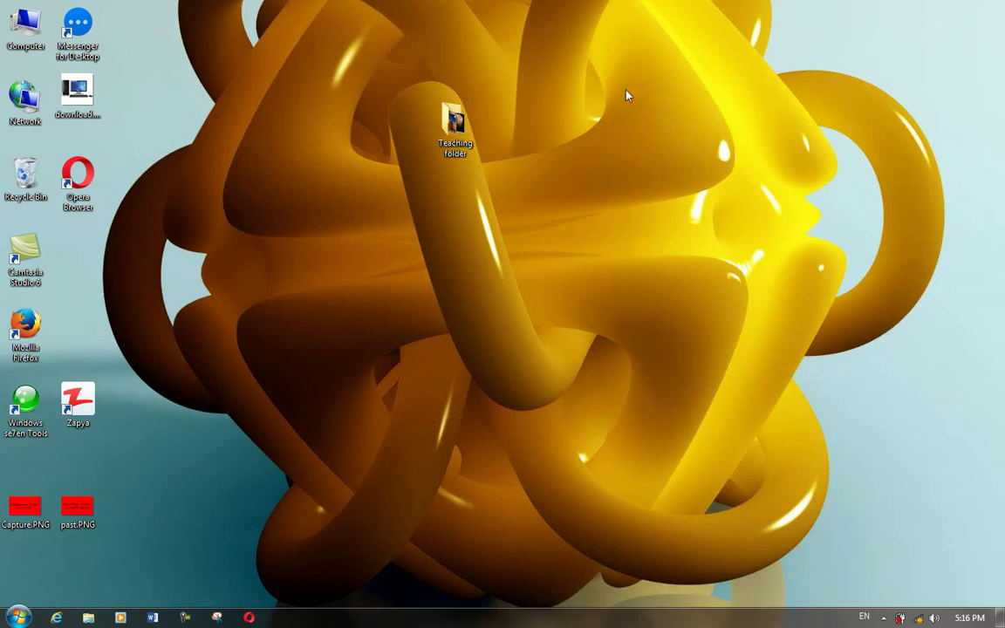
Open the desktop's Personalization settings
right_click(526, 149)
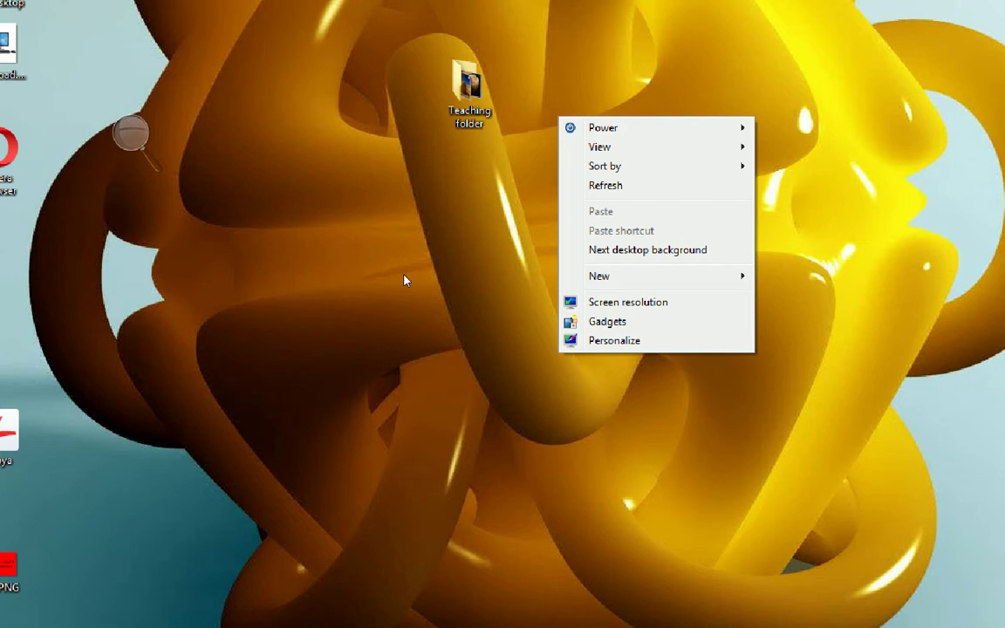
key("super+plus")
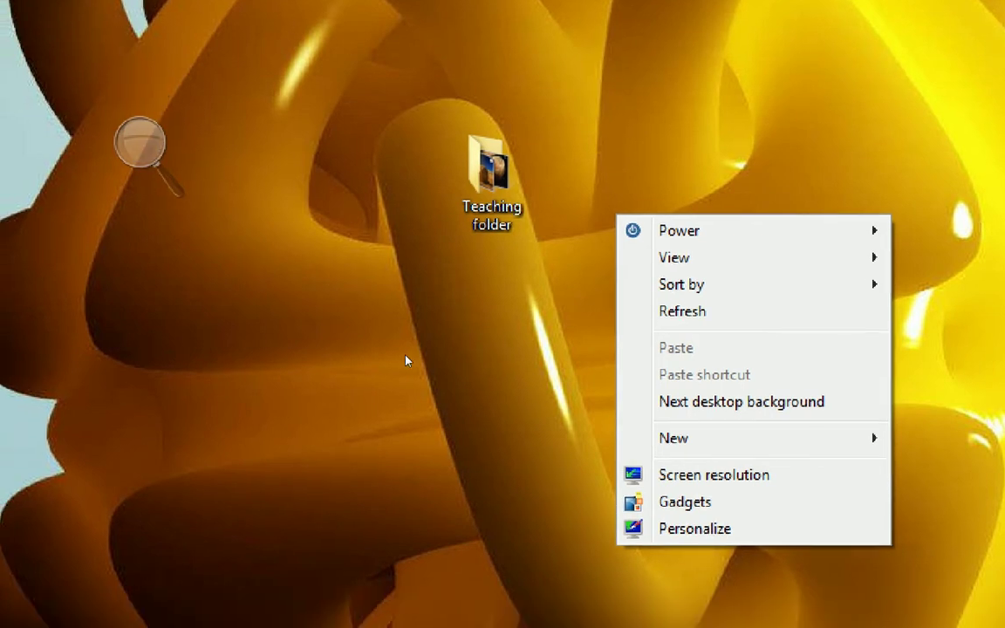
key("Up")
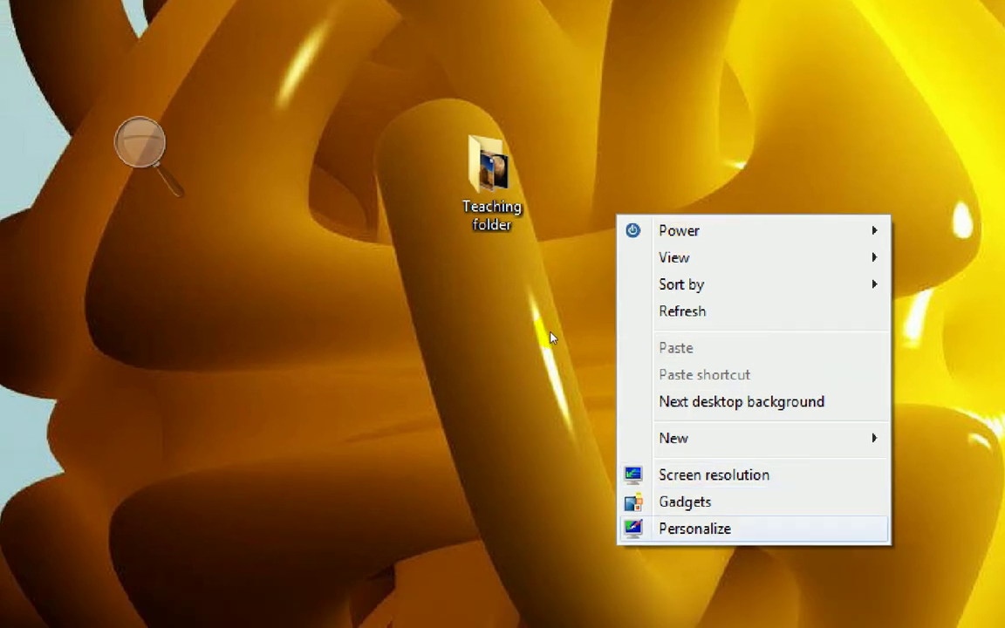
key("Return")
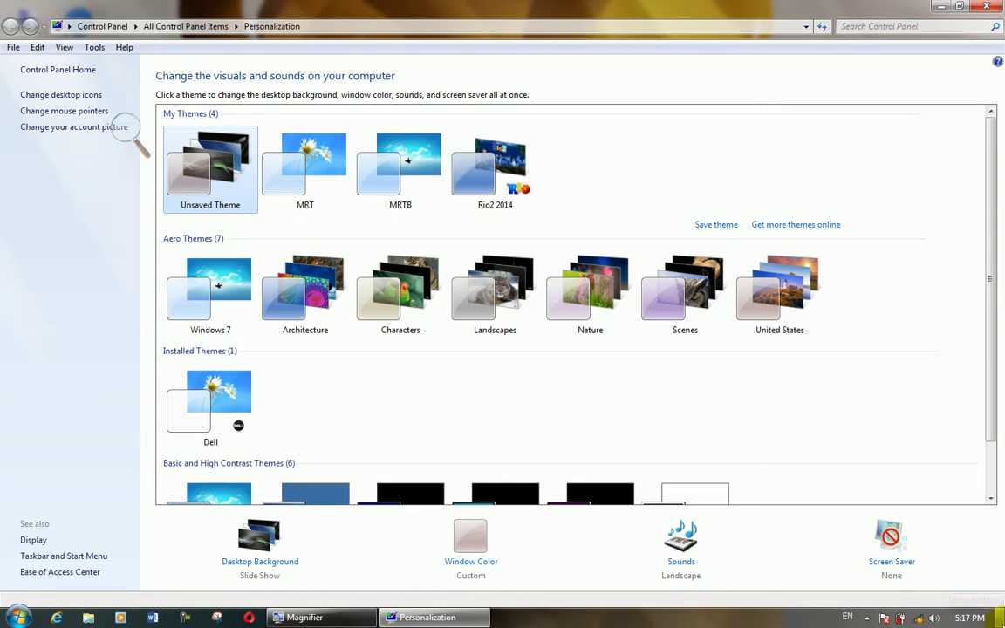
left_click(1001, 616)
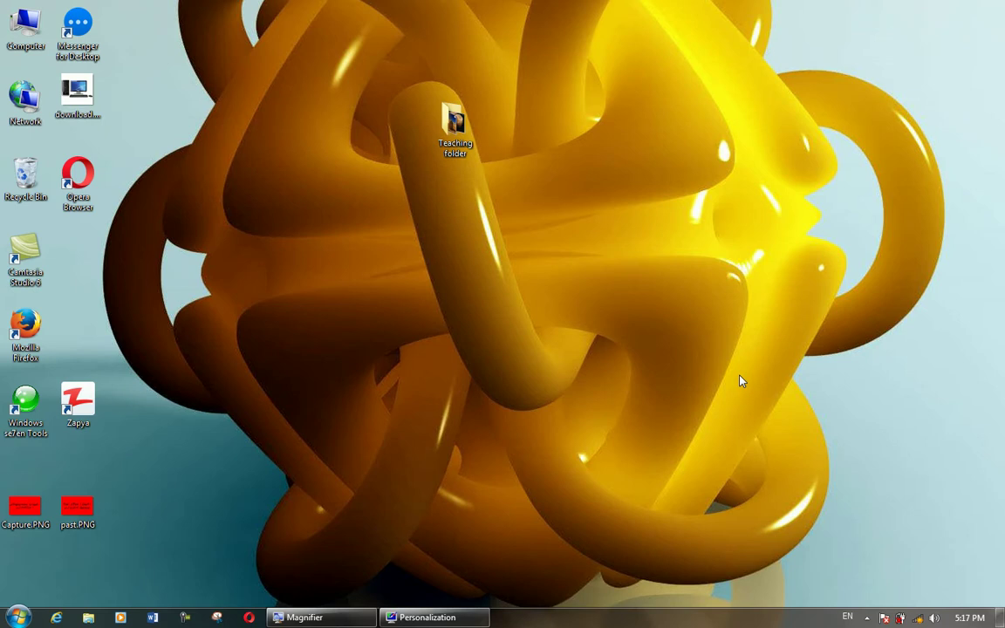
left_click(428, 617)
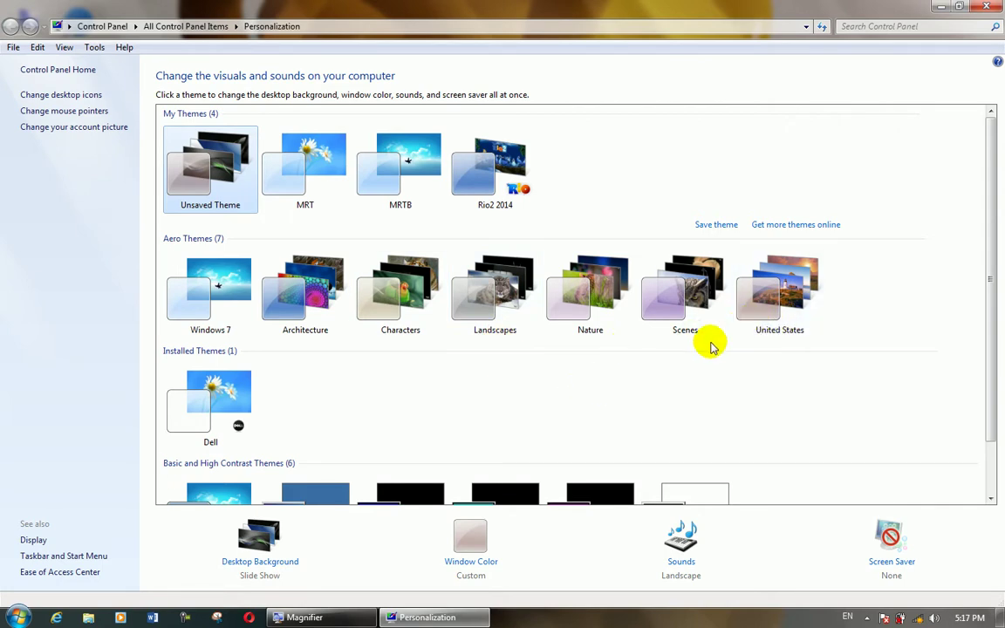
Apply the United States theme and save the mountain meadow picture from the Nature group as the desktop background
left_click(768, 324)
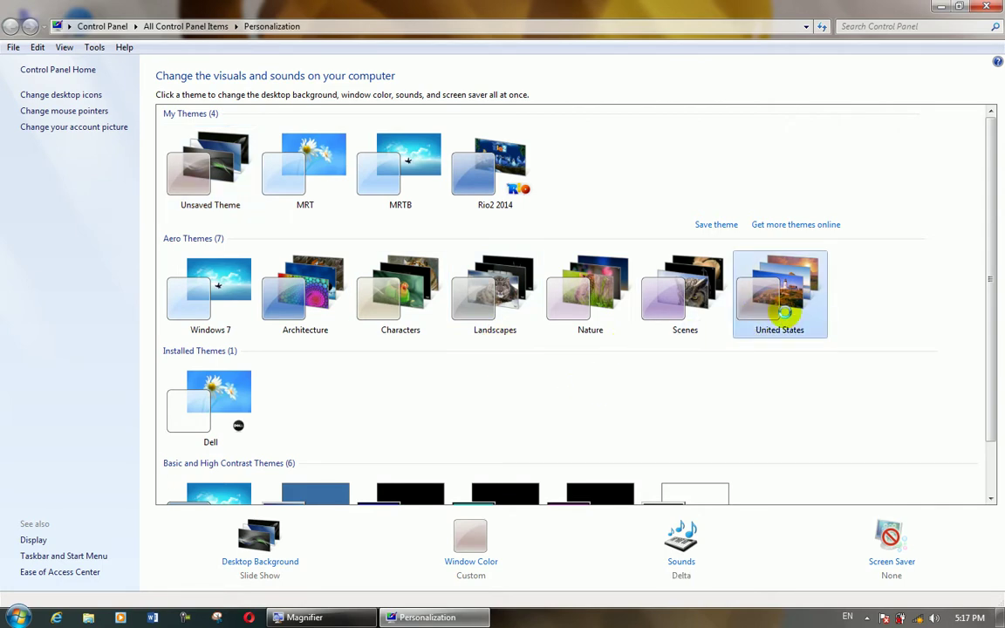
left_click(259, 563)
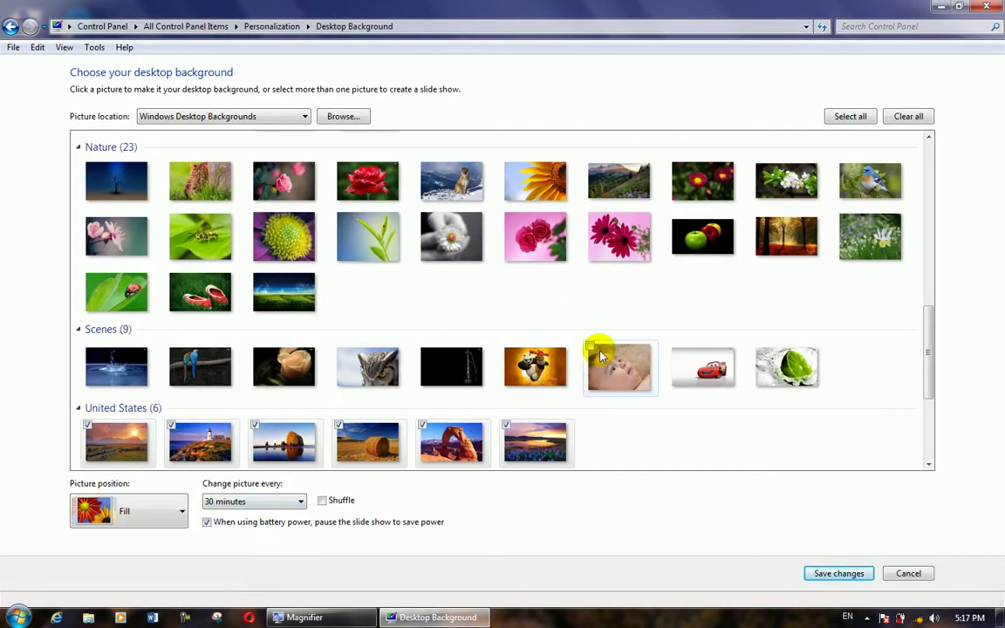
left_click(624, 190)
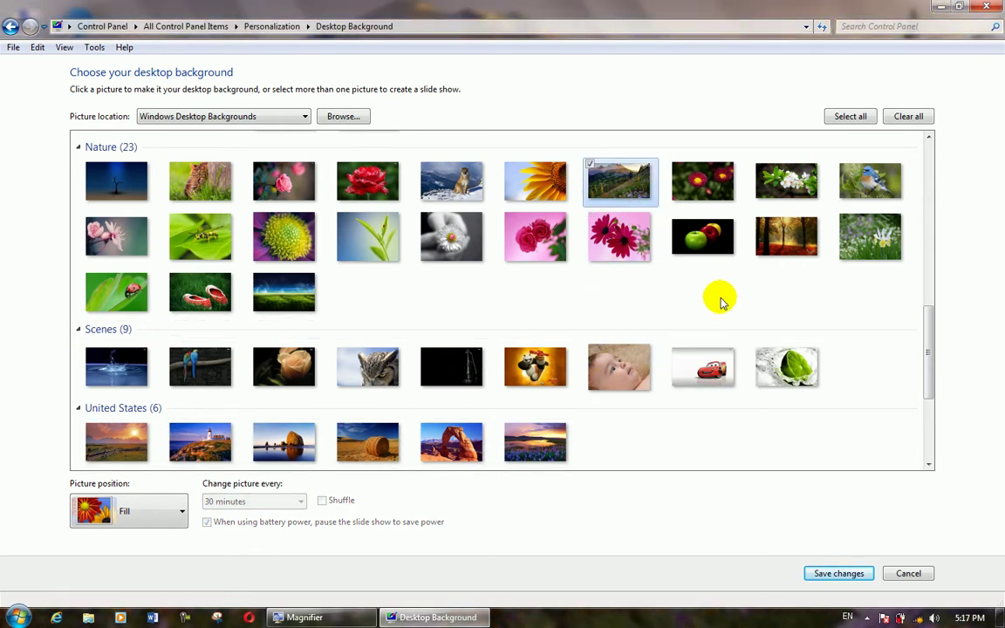
left_click(832, 574)
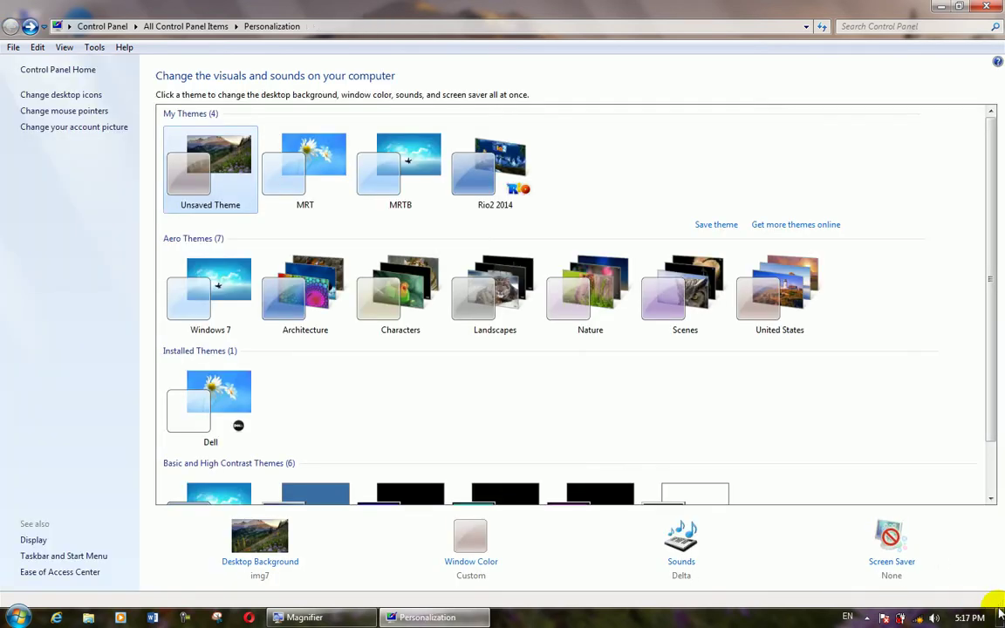
mouse_move(1001, 611)
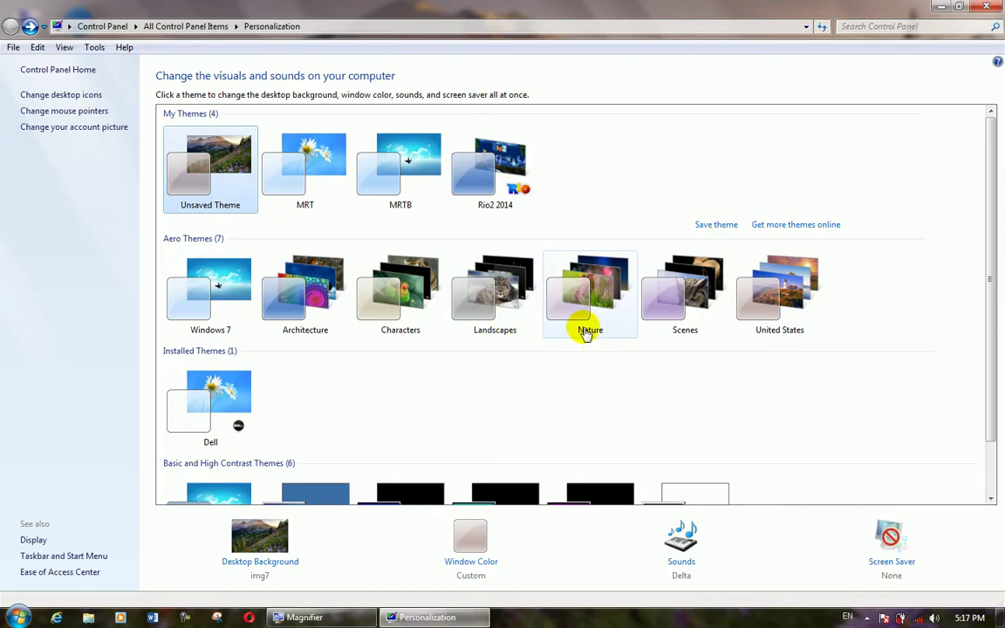
Apply the Nature theme, save its dark red flowers picture as the desktop background, and check the desktop
left_click(589, 332)
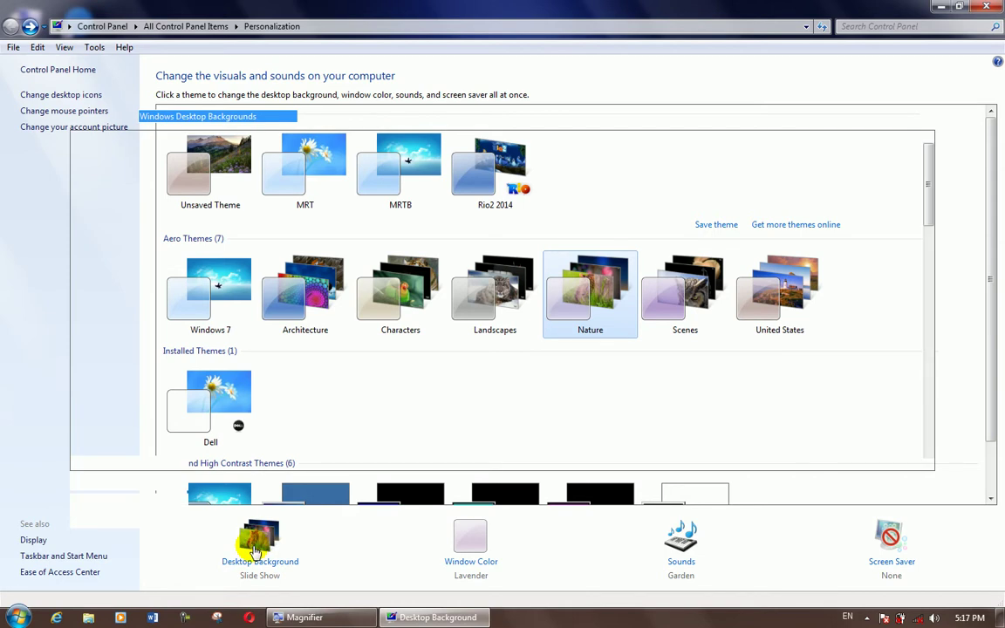
left_click(256, 548)
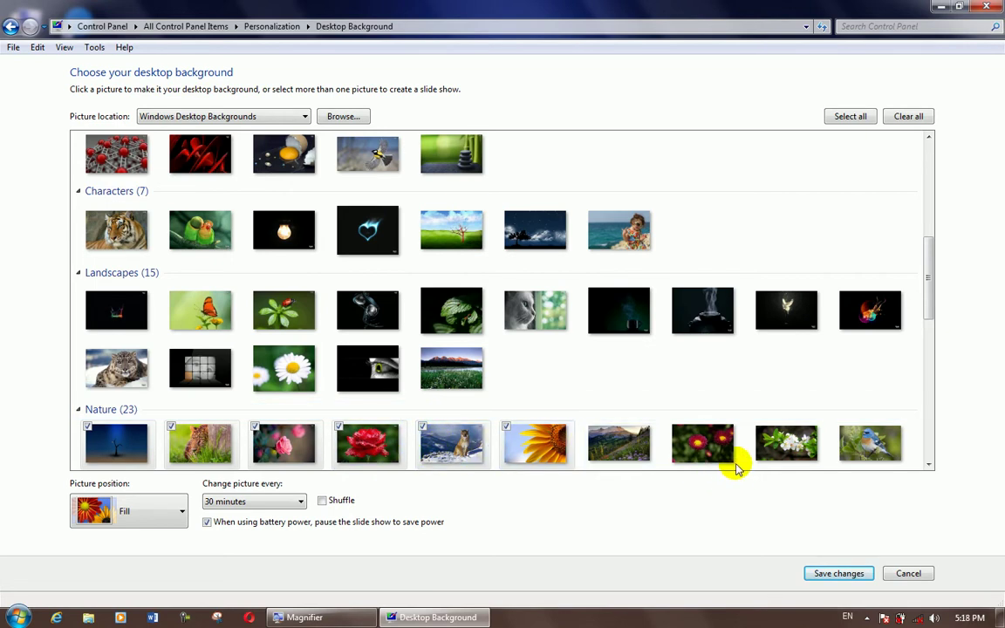
left_click(711, 452)
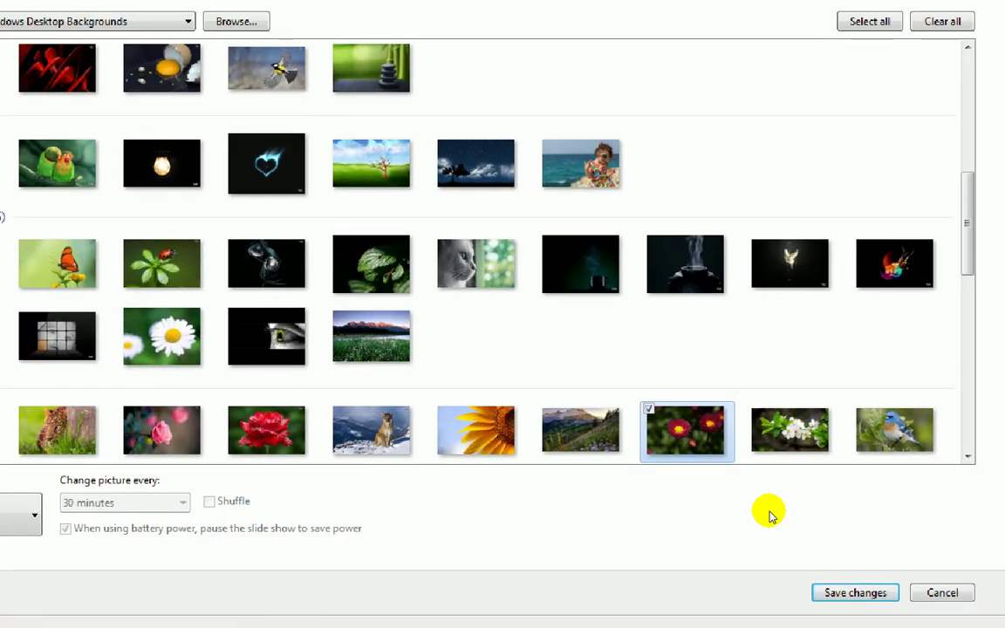
left_click(838, 592)
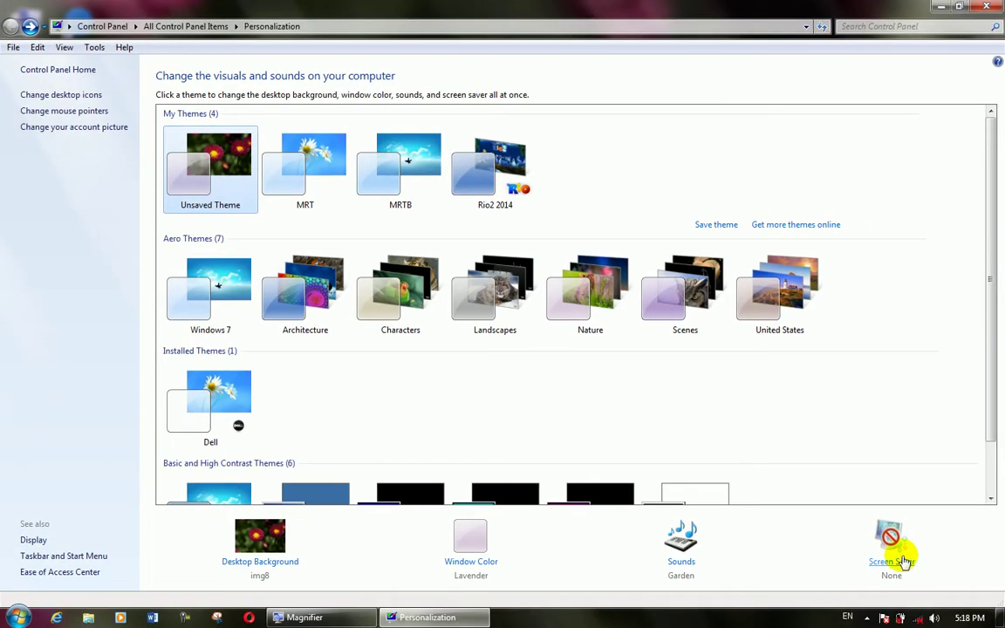
left_click(1001, 617)
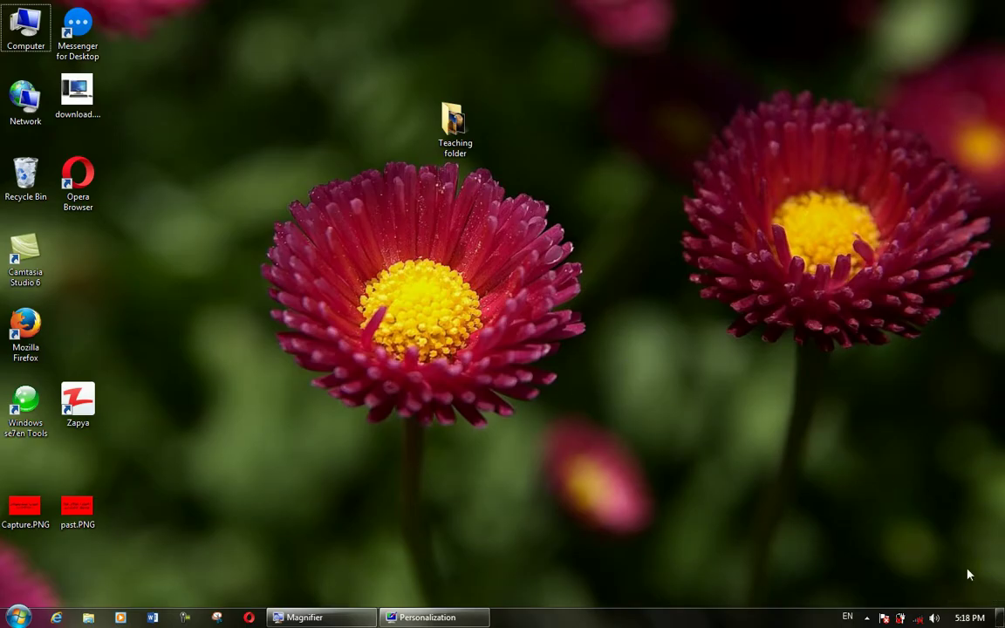
left_click(1000, 617)
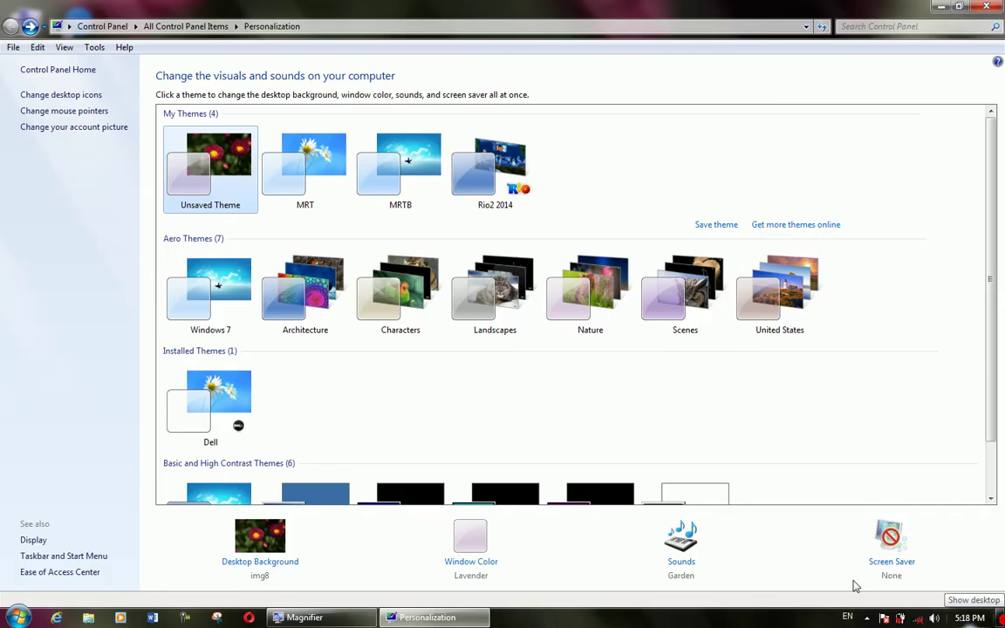
Save a desktop background slide show that uses all pictures and changes every 10 seconds
left_click(253, 563)
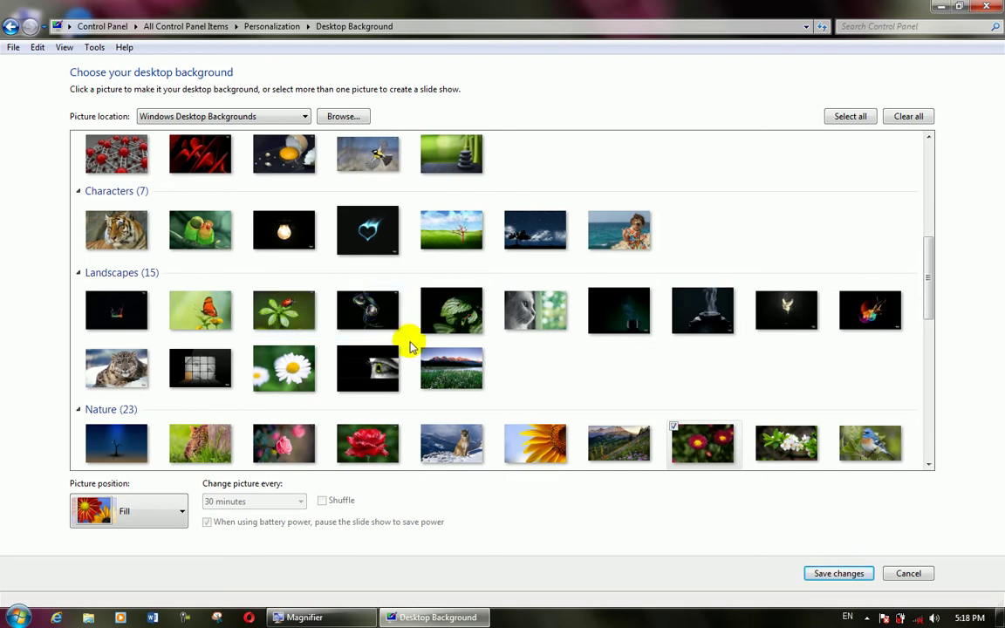
left_click(847, 119)
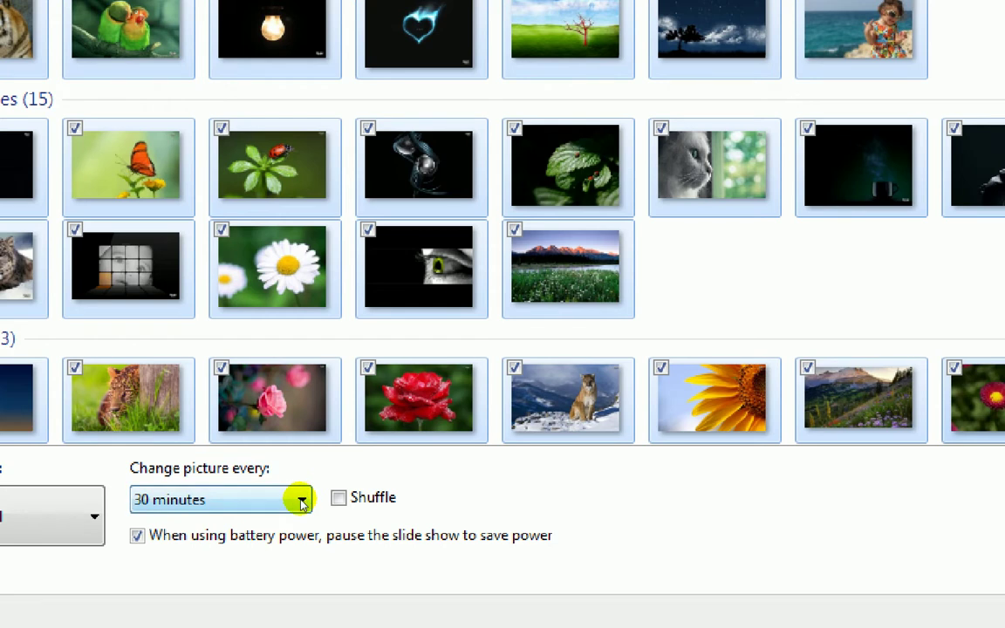
left_click(301, 501)
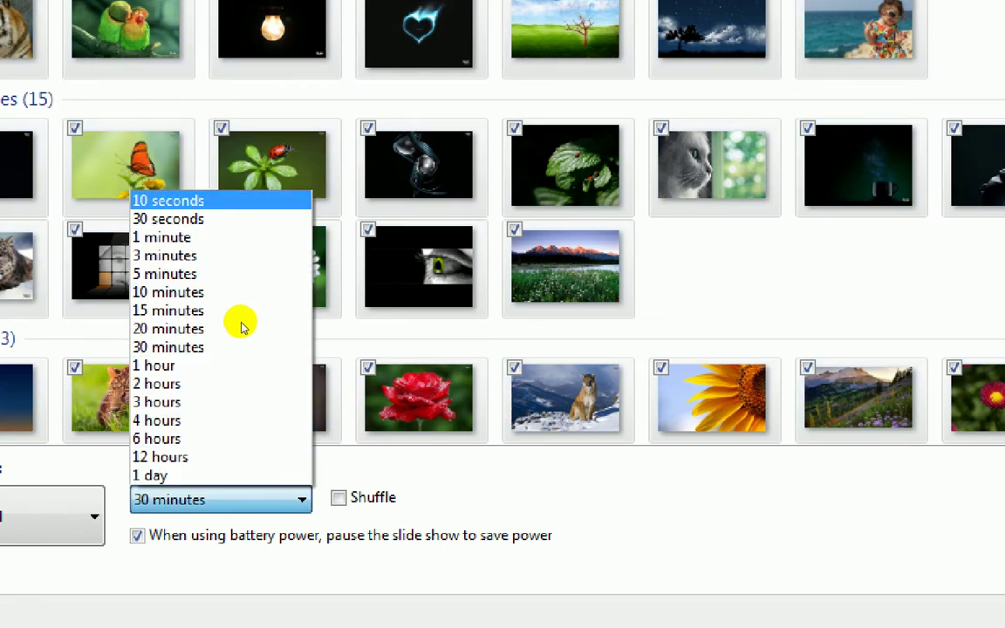
key("Down")
key("Up")
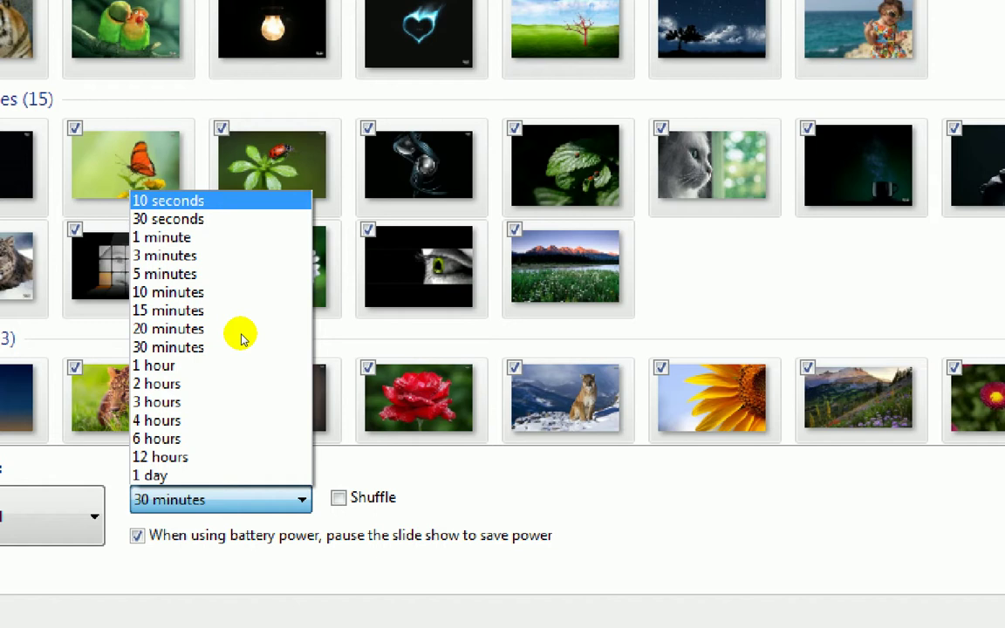
key("Return")
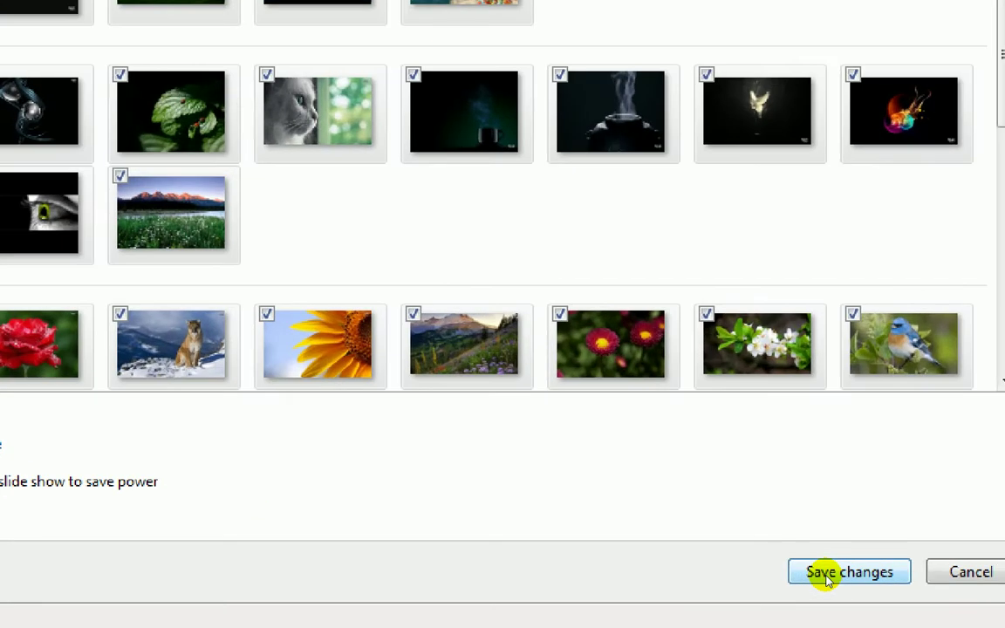
left_click(826, 579)
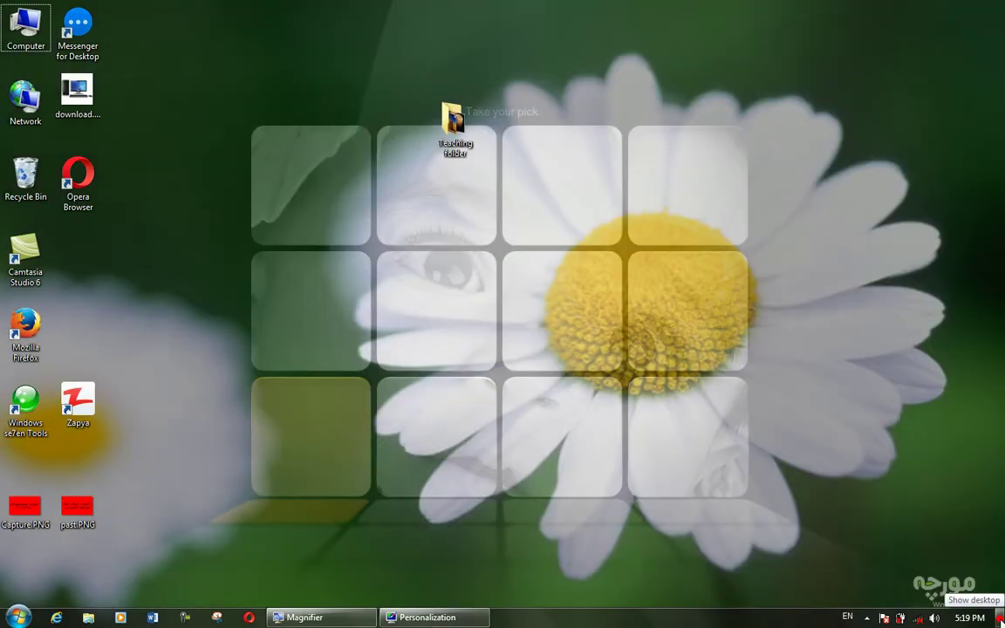
left_click(1000, 620)
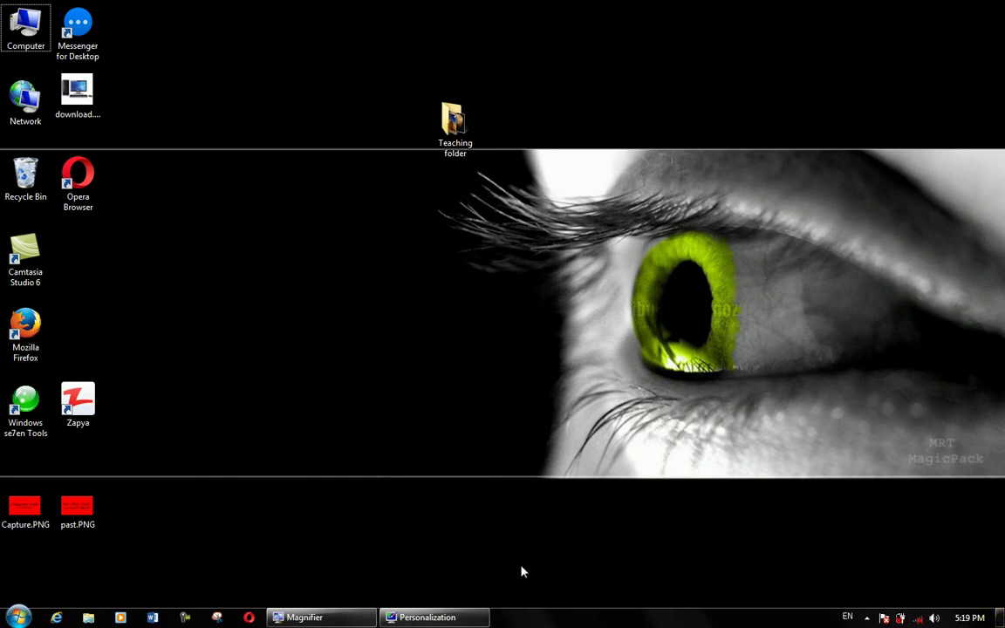
Reopen the desktop background settings and turn on Shuffle for the slide show
left_click(457, 621)
left_click(453, 621)
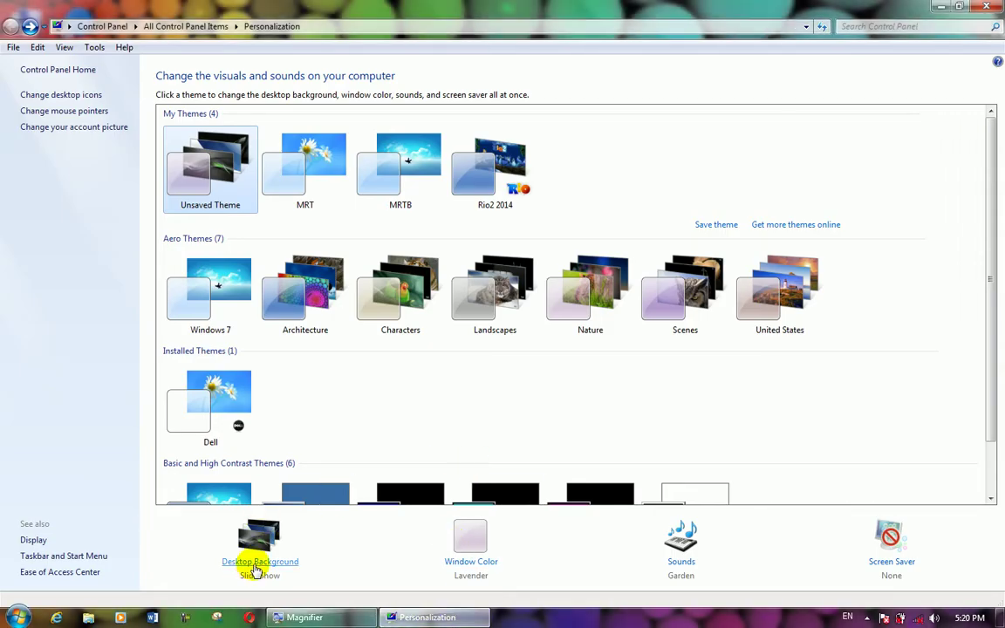
left_click(256, 565)
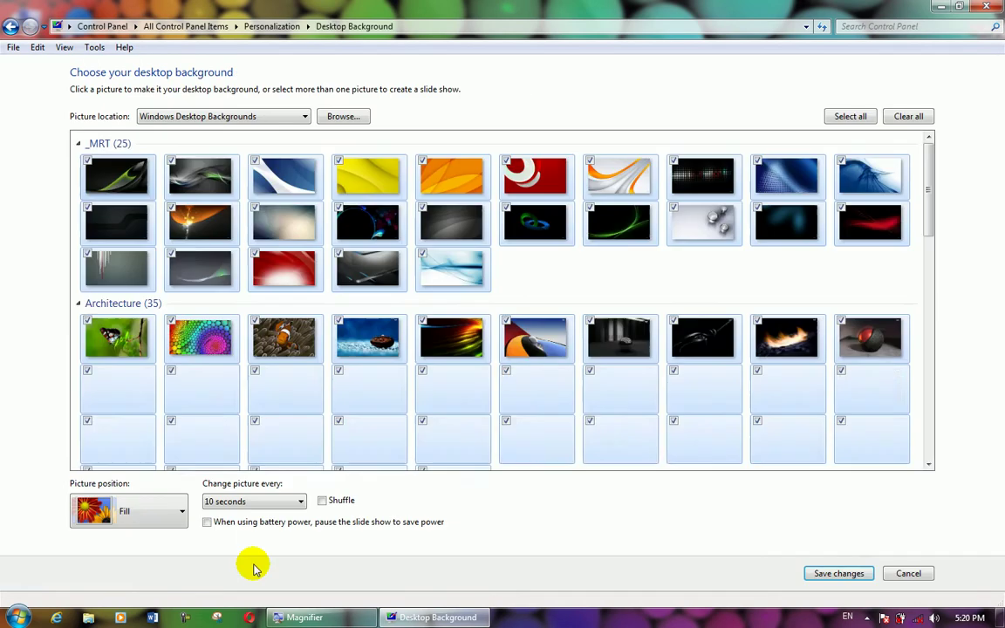
left_click(322, 505)
left_click(323, 505)
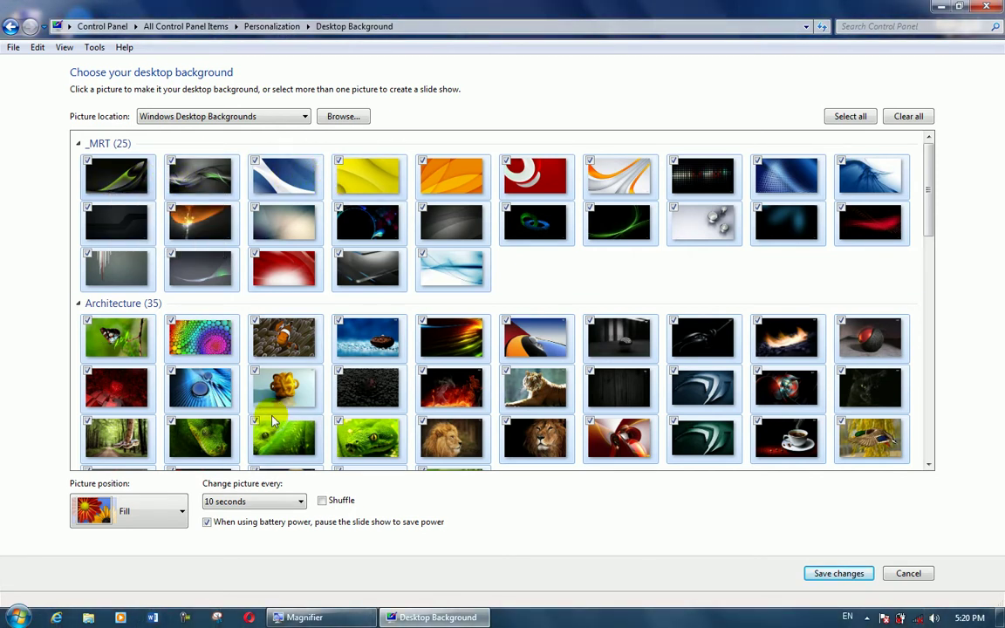
left_click(322, 502)
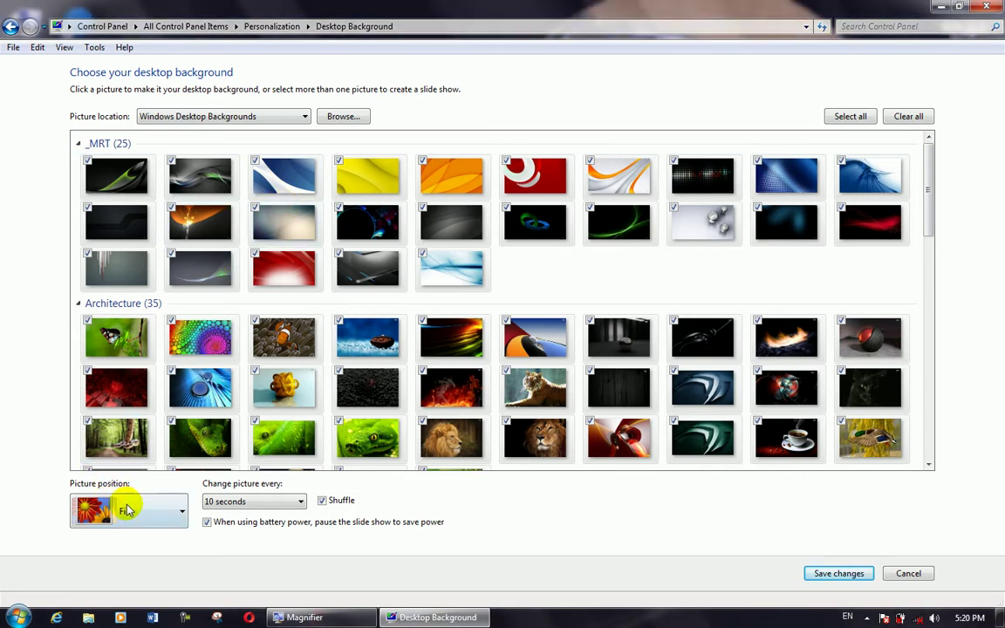
Turn off pausing the slide show on battery power, and turn it back on
left_click(207, 523)
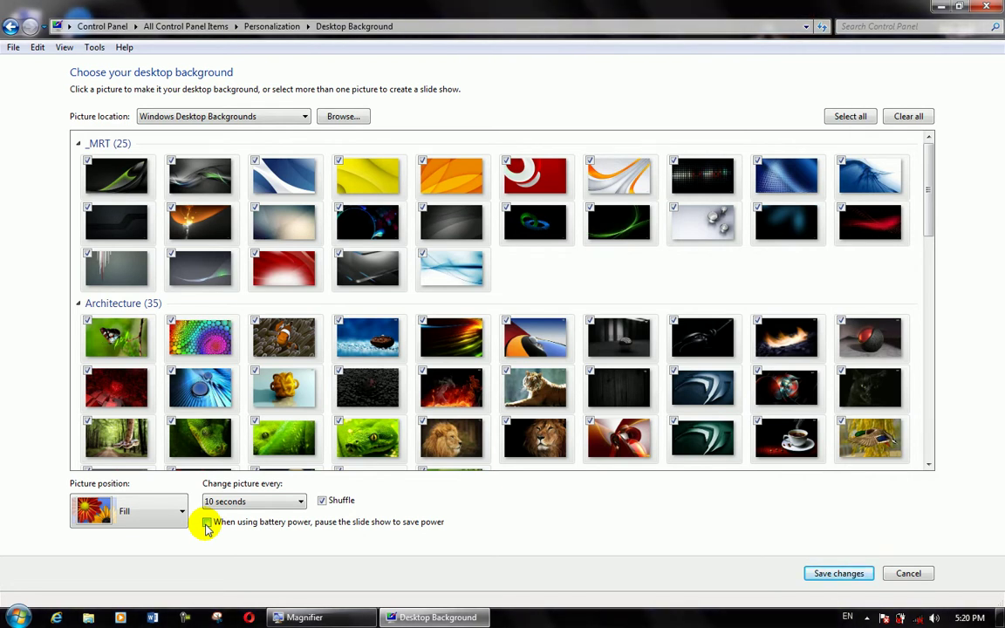
left_click(207, 524)
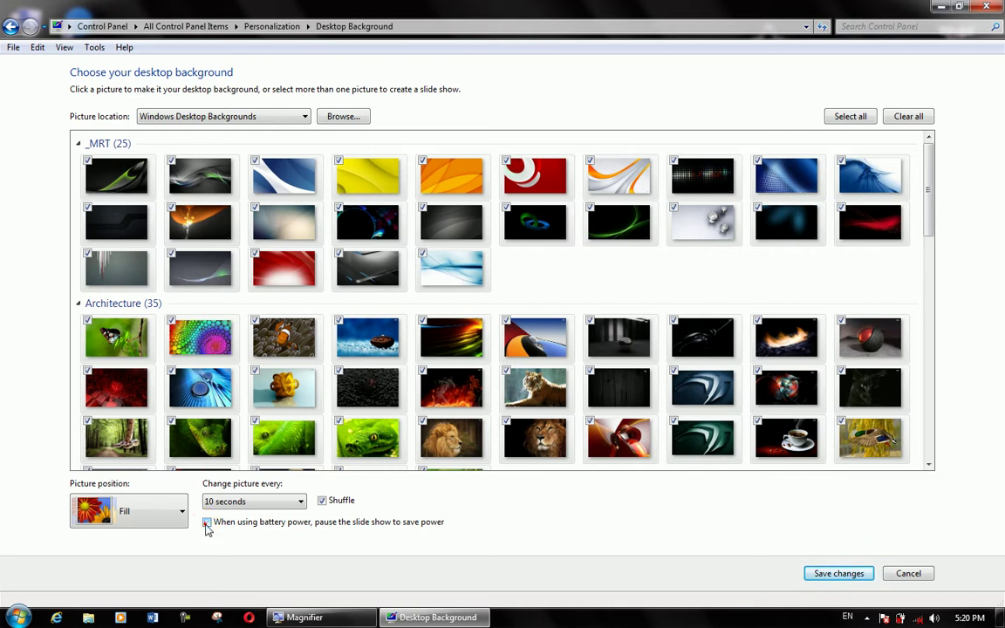
left_click(206, 524)
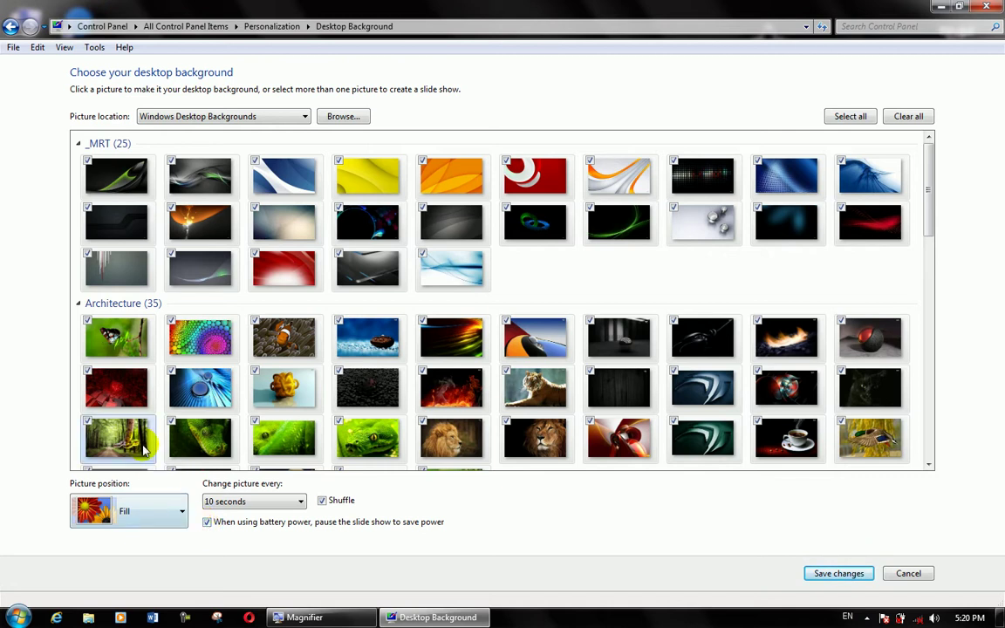
Set the picture position to Center, save the background changes, and view the desktop
left_click(182, 517)
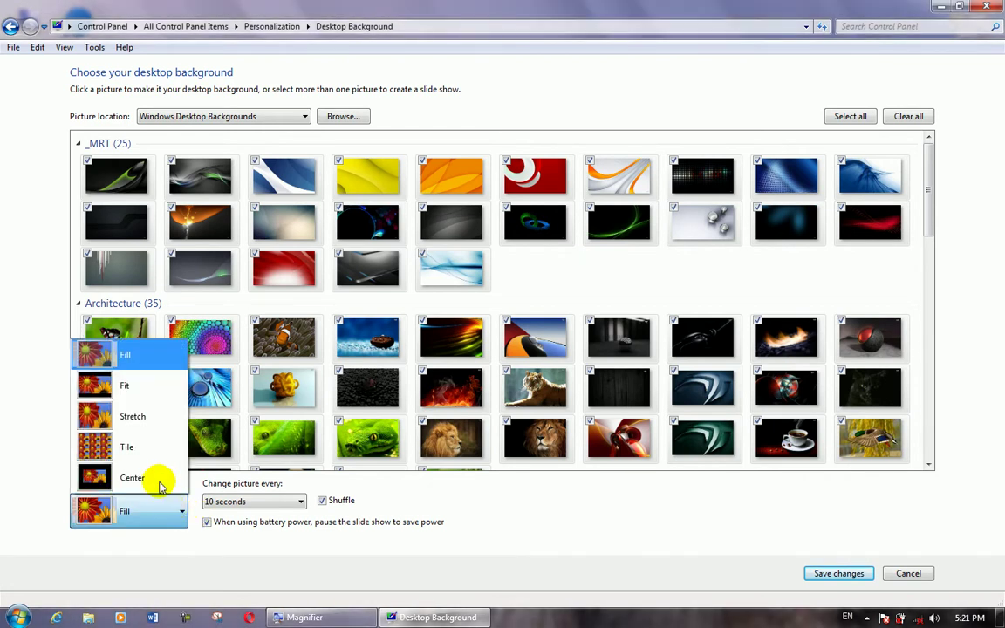
left_click(89, 492)
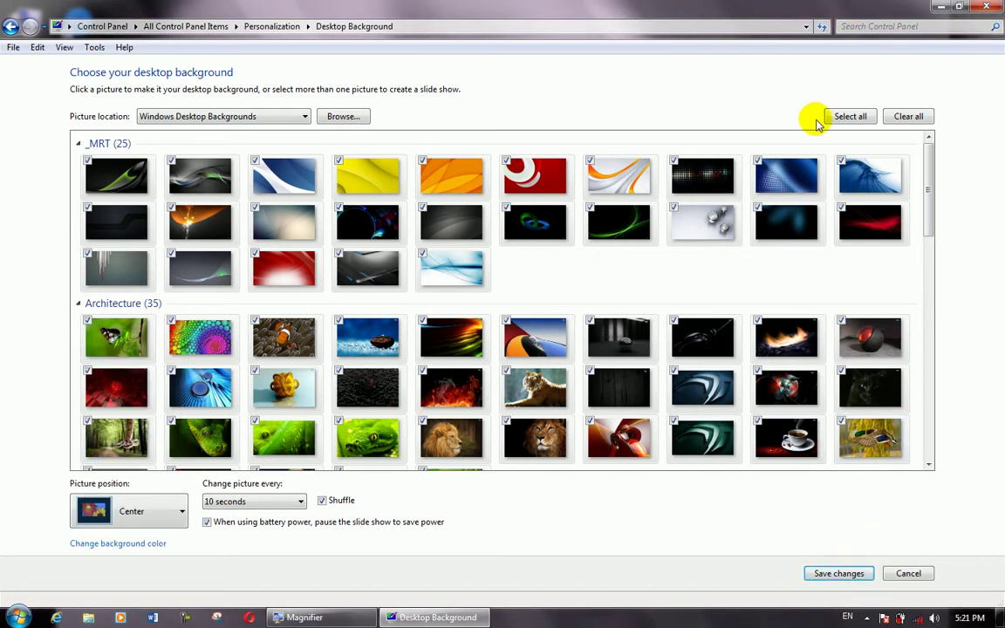
left_click(835, 574)
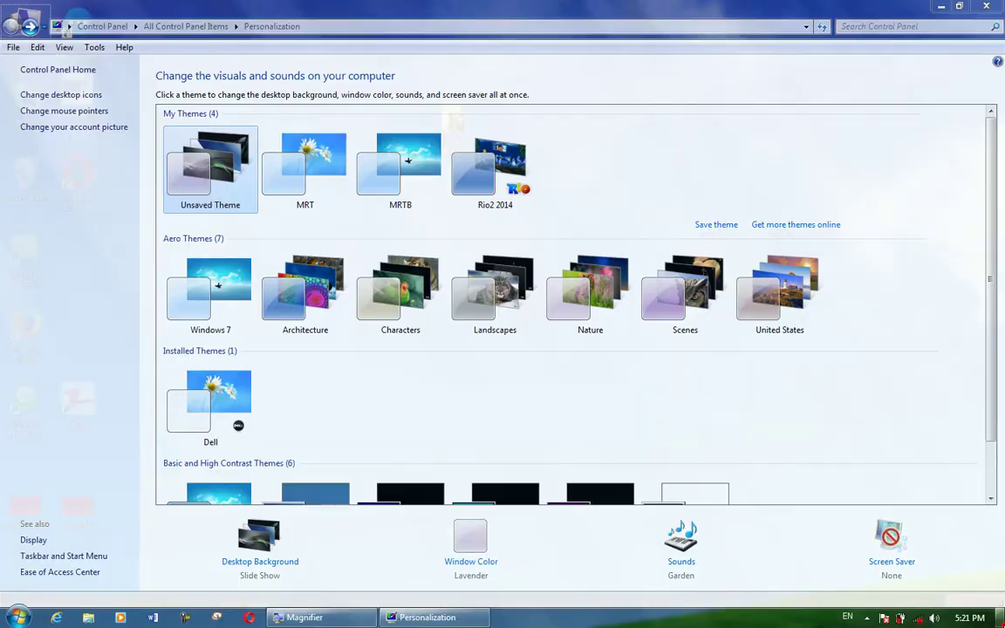
left_click(1001, 618)
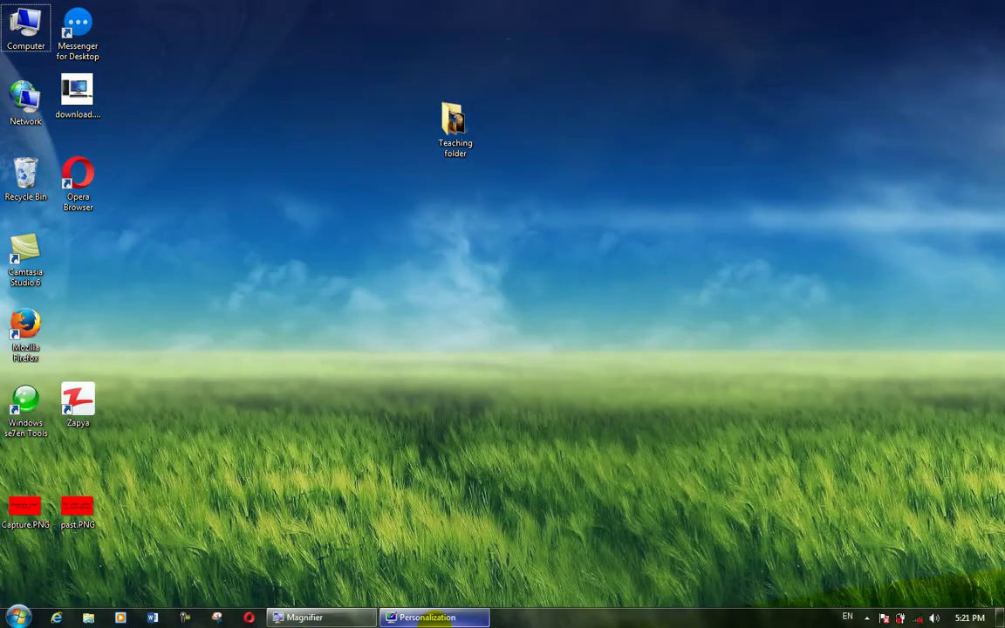
Reopen the desktop background settings and view the available picture position options
left_click(432, 616)
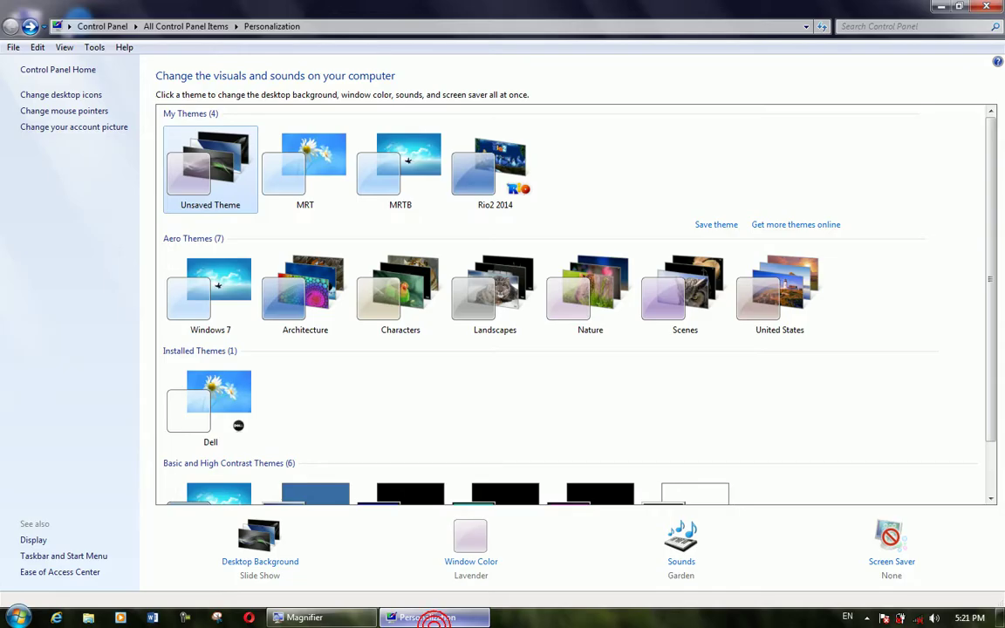
left_click(249, 562)
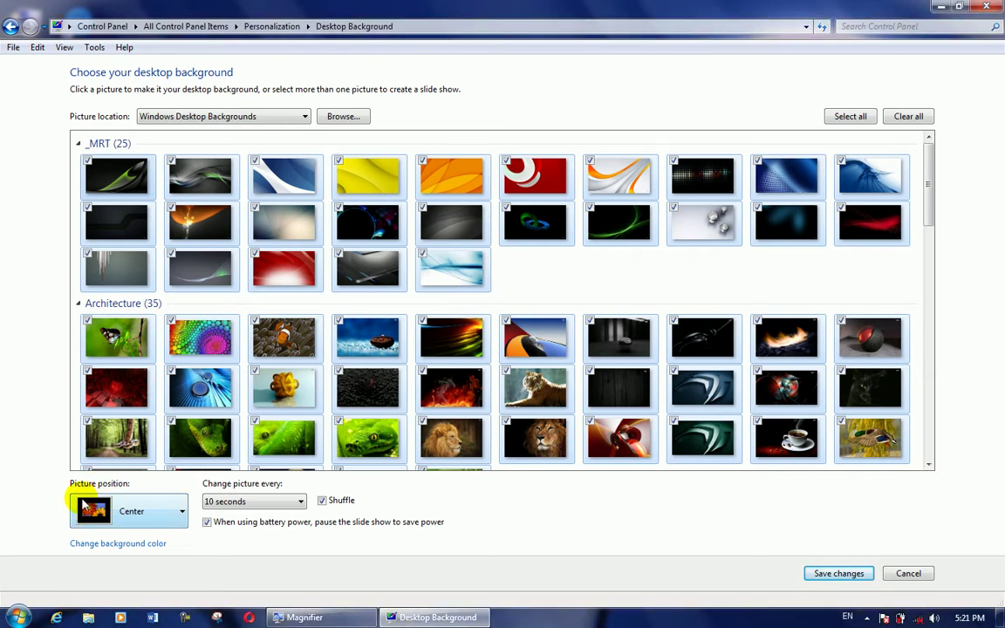
left_click(183, 514)
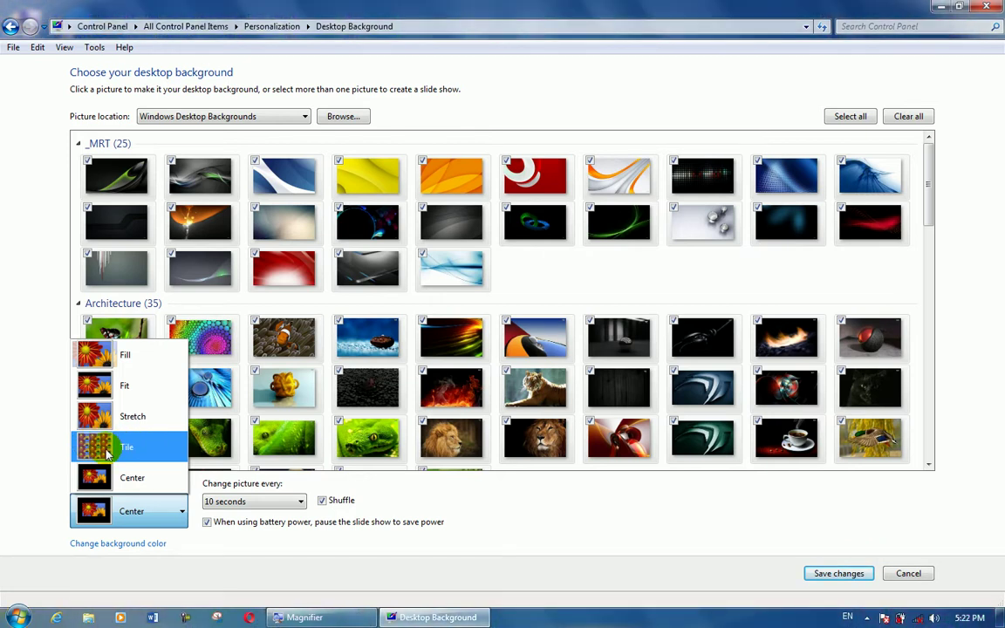
left_click(305, 121)
Switch the background's picture location to Solid Colors
left_click(304, 122)
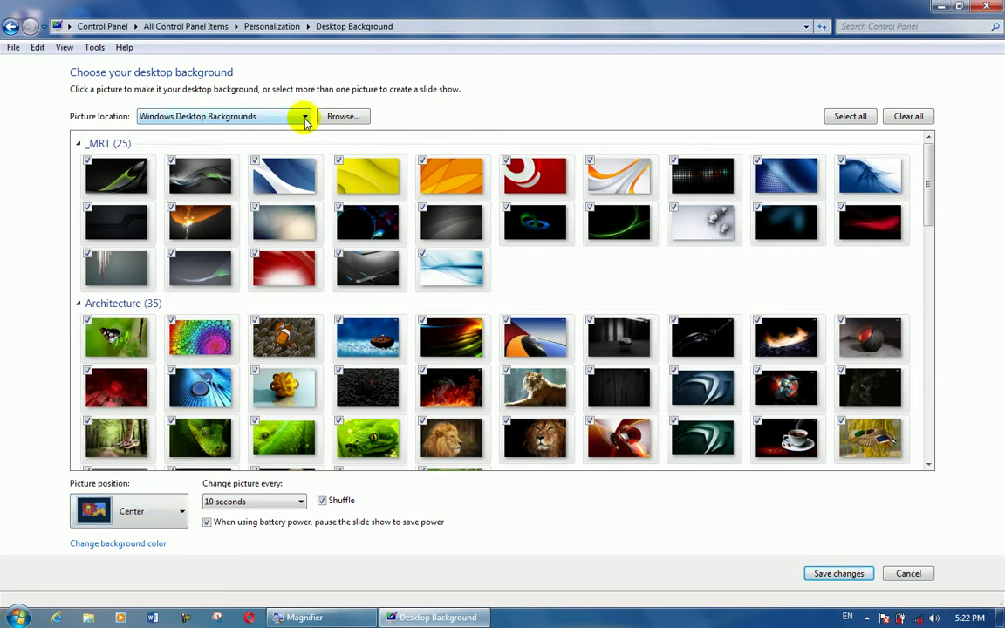
left_click(304, 121)
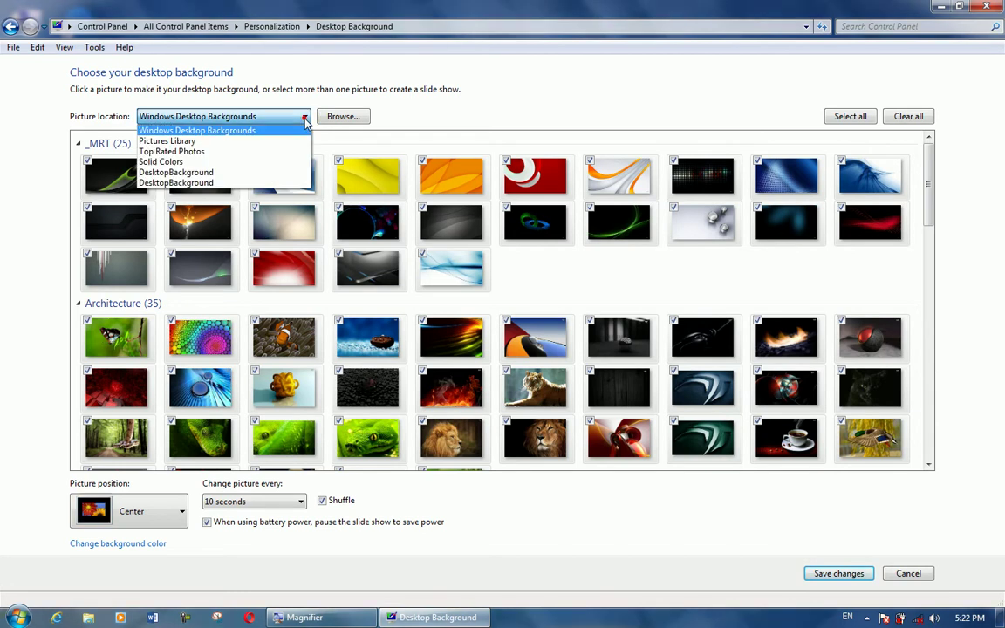
left_click(200, 163)
Try several blue shades and black as the solid background color, and return to Personalization without saving
left_click(415, 156)
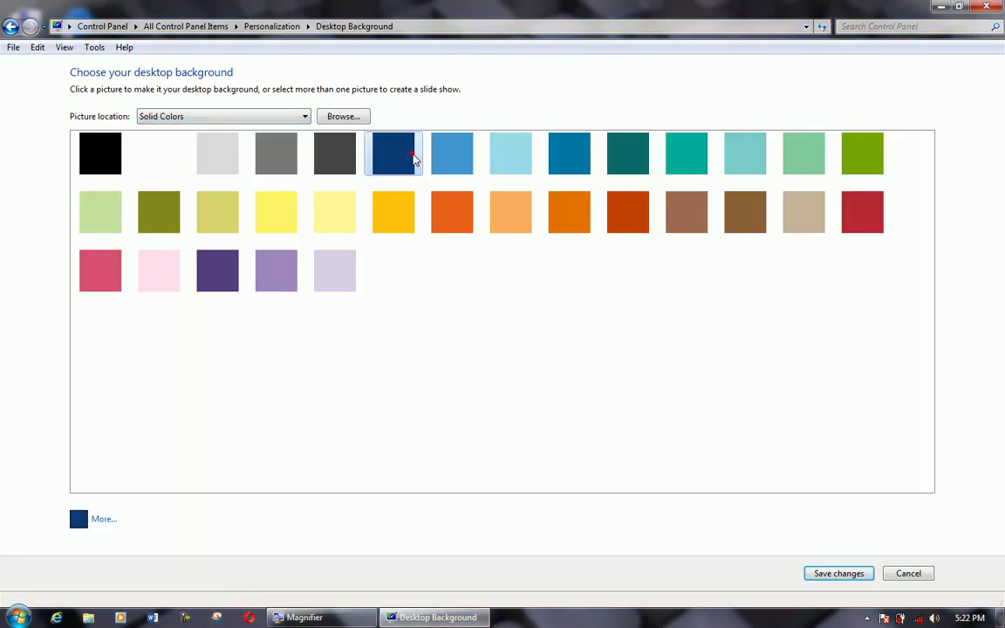
left_click(475, 166)
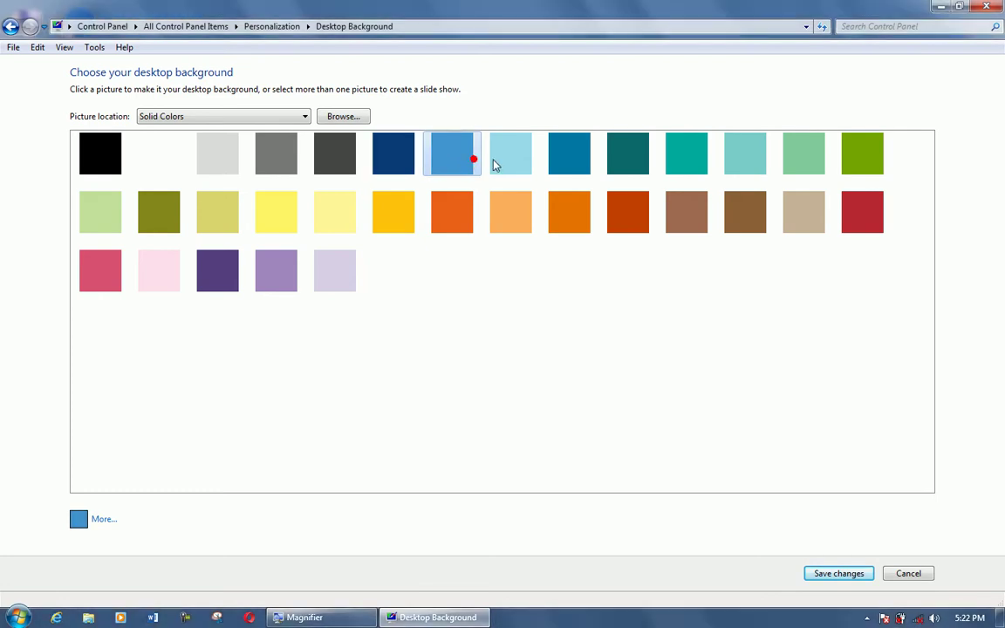
left_click(521, 165)
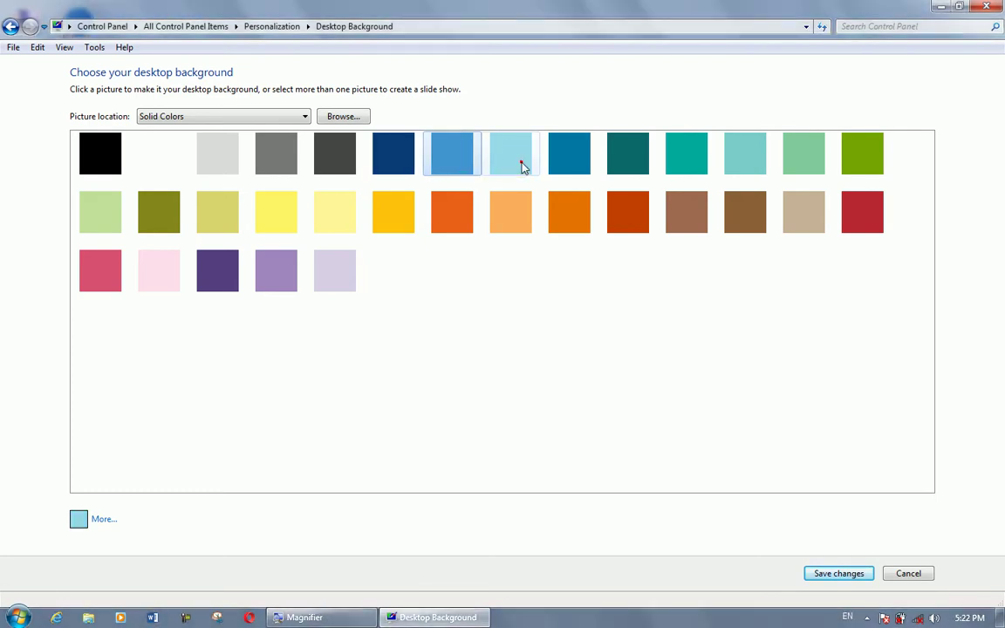
left_click(572, 165)
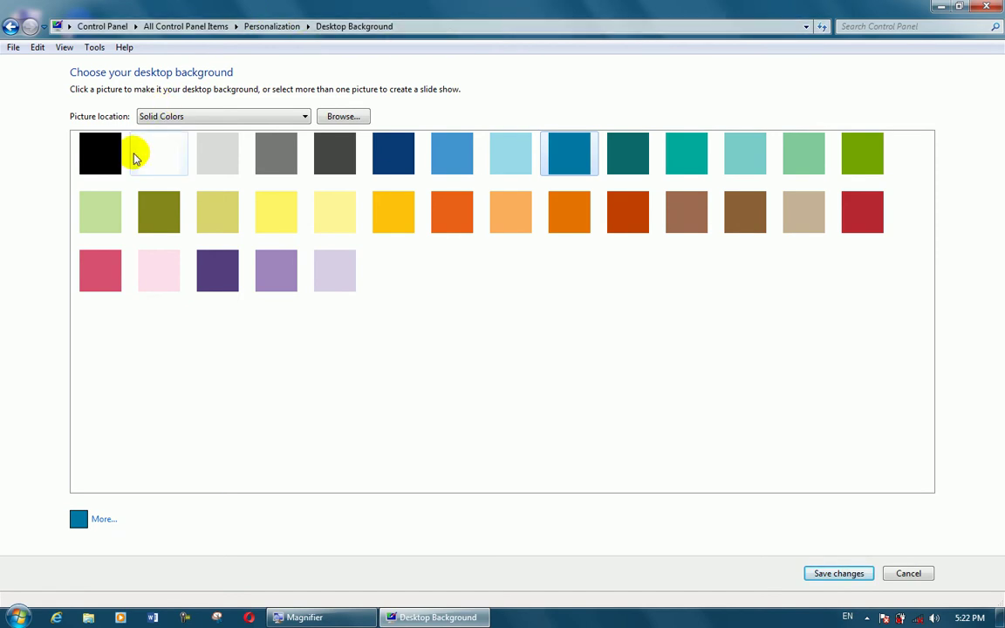
left_click(102, 156)
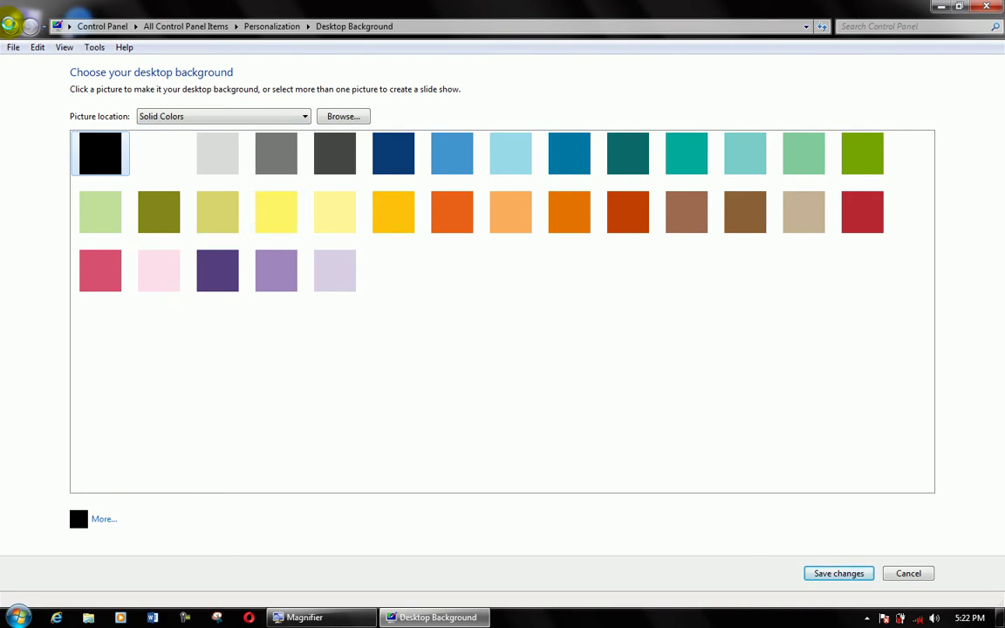
left_click(11, 28)
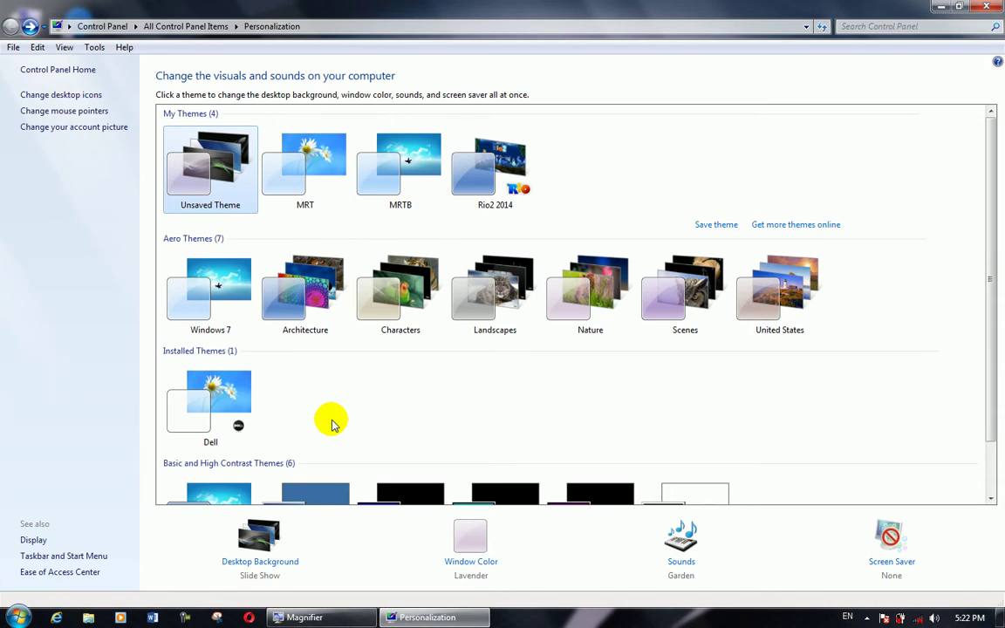
Reopen the desktop background settings and browse for a picture folder on Local Disk (E:)
left_click(256, 563)
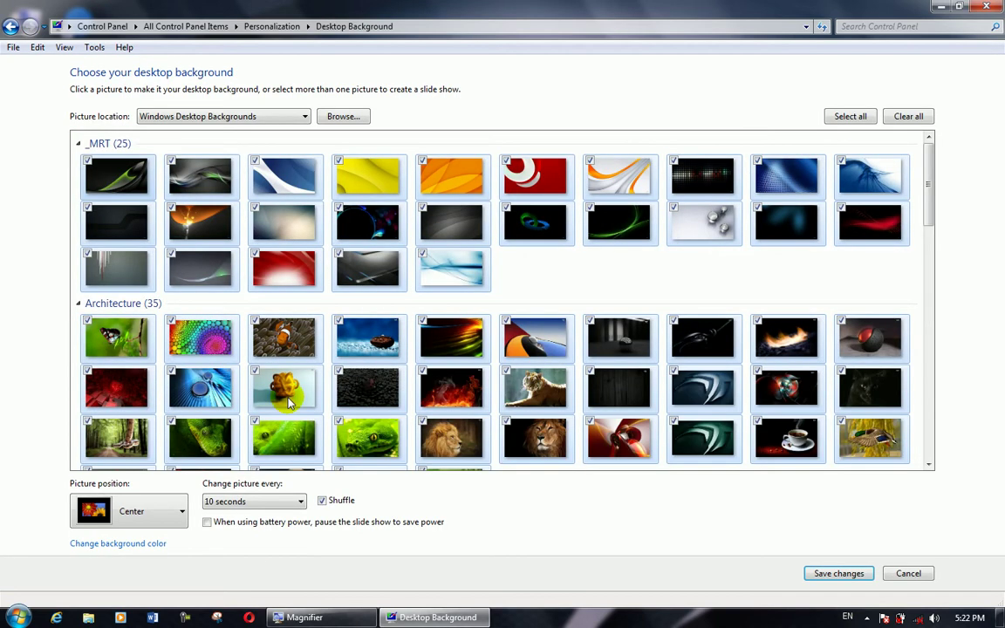
left_click(337, 119)
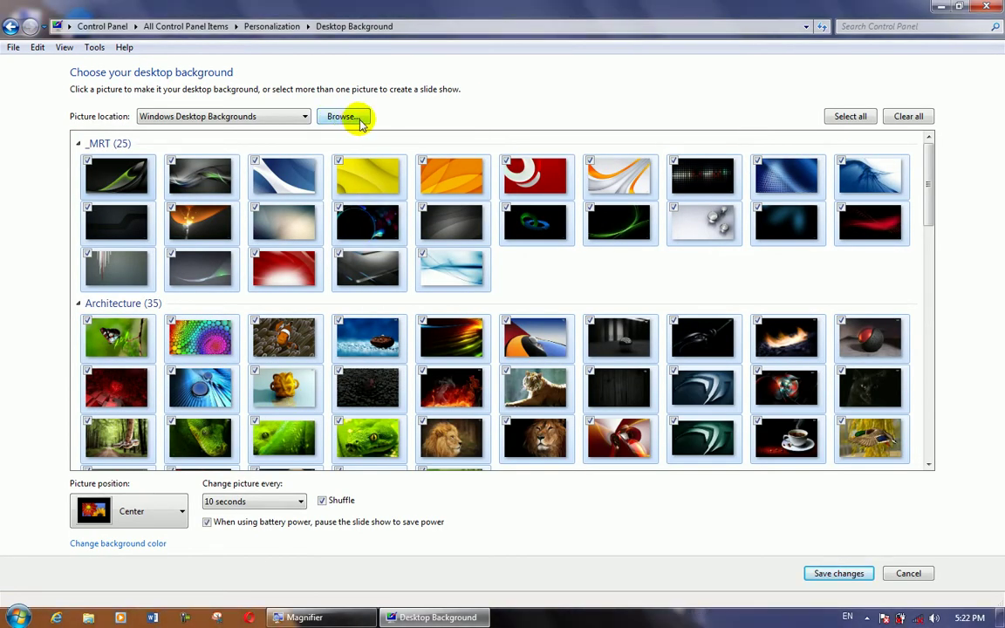
left_click(345, 117)
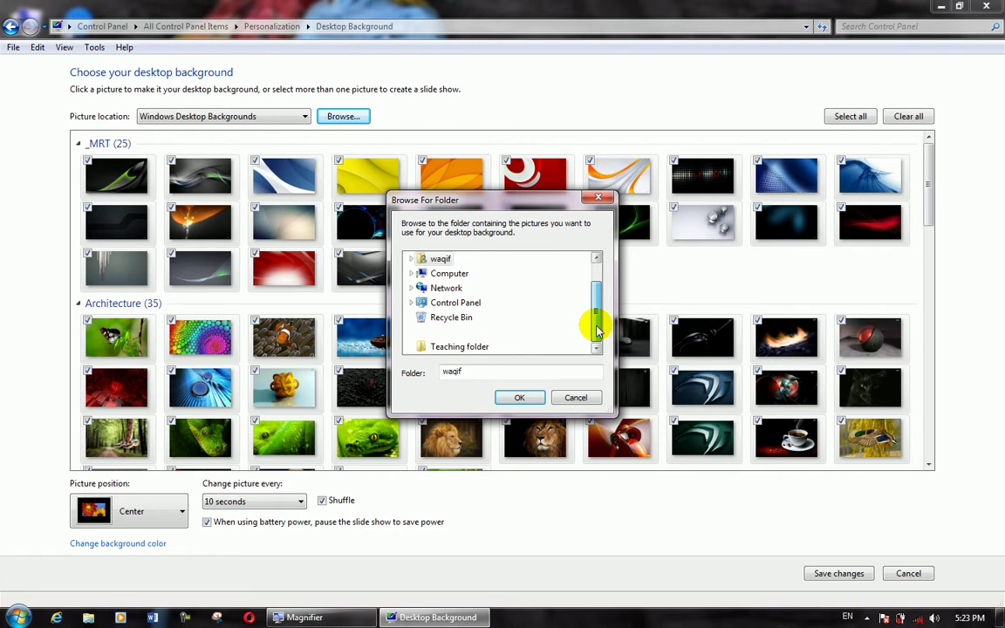
left_click(453, 276)
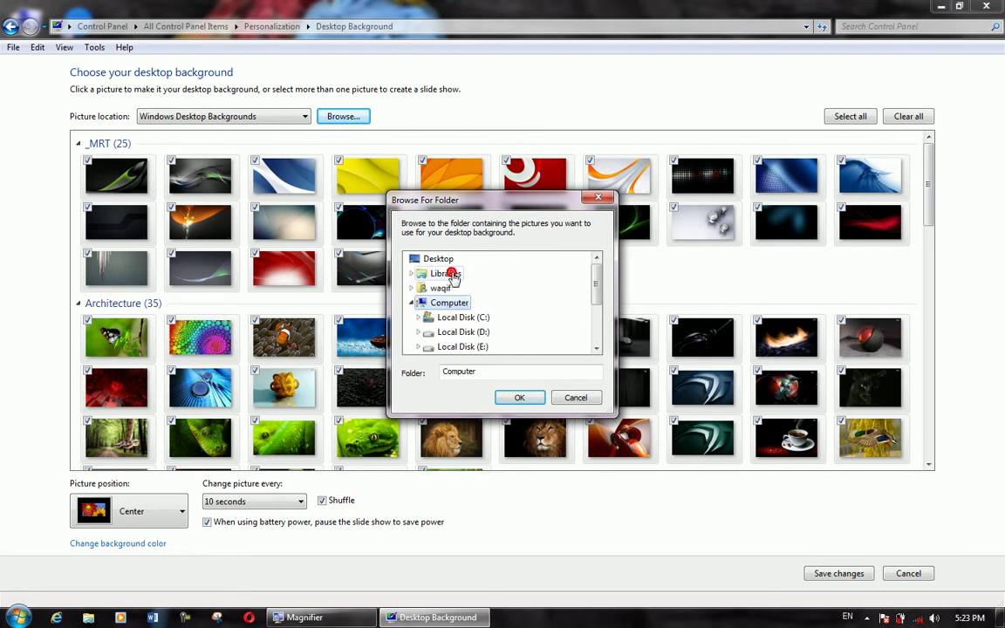
left_click(454, 347)
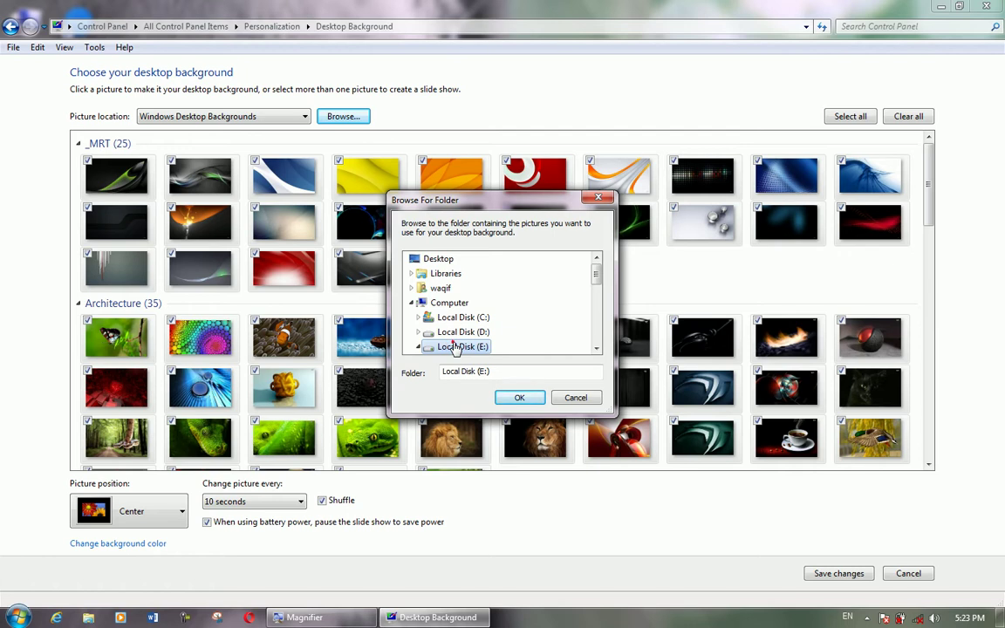
left_click_drag(475, 347, 515, 324)
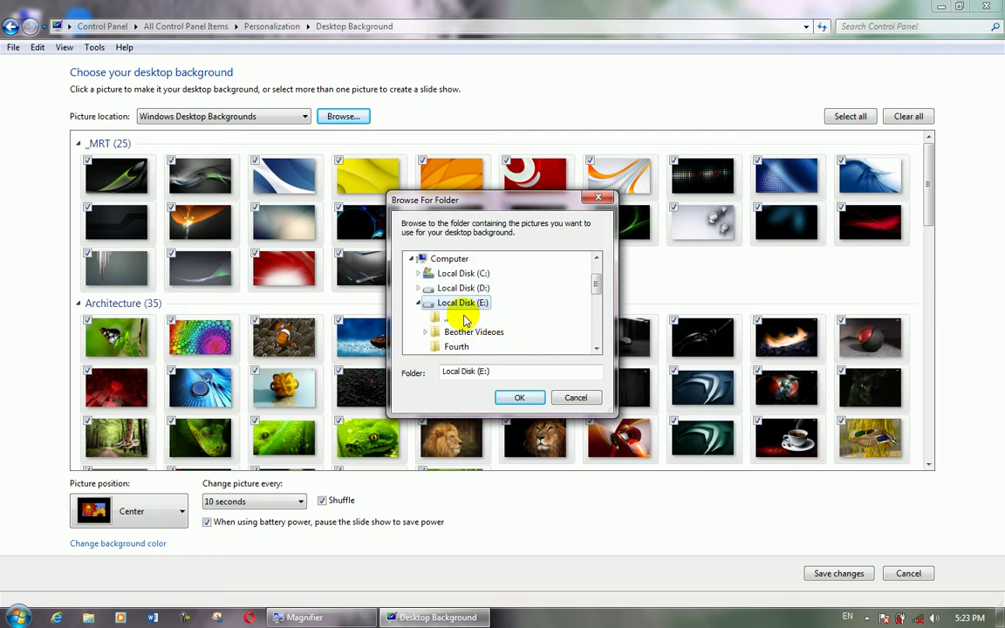
Select the personal documents folder on Local Disk (E:) and examine its contents in the folder tree
left_click_drag(598, 282, 601, 318)
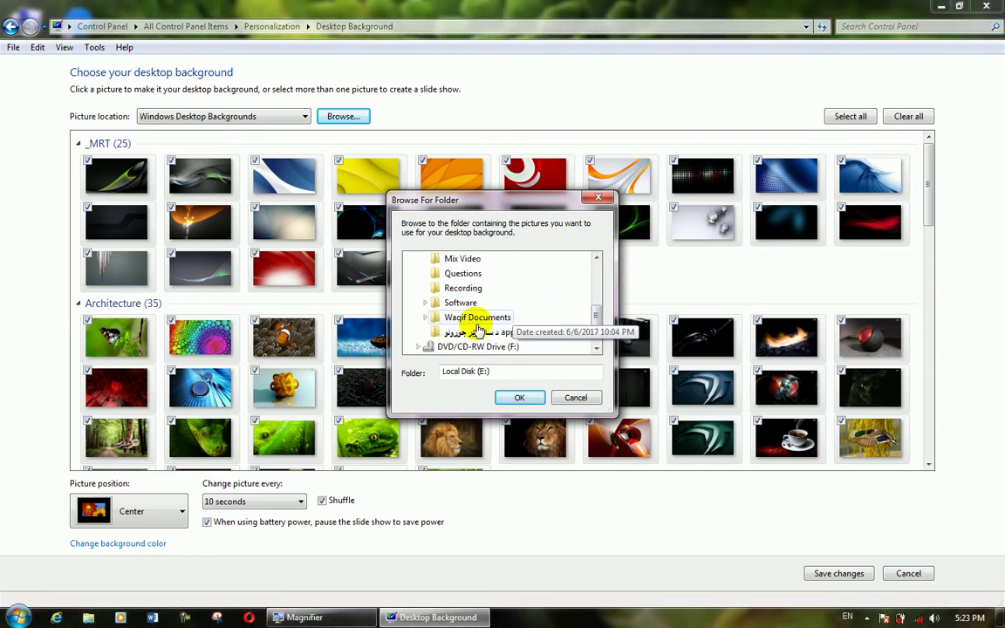
left_click(477, 320)
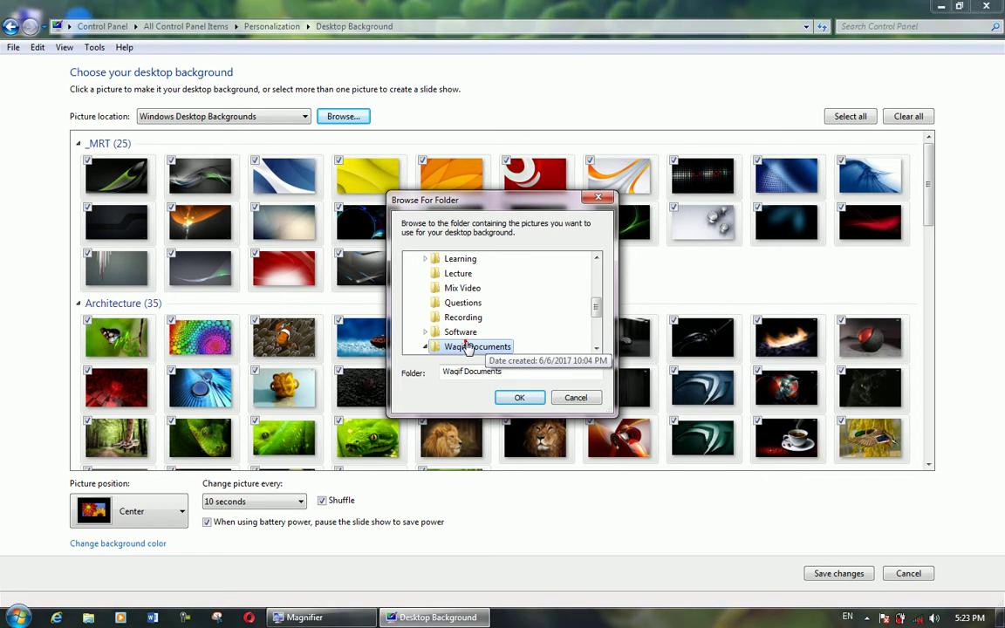
left_click(595, 312)
left_click_drag(596, 312, 594, 333)
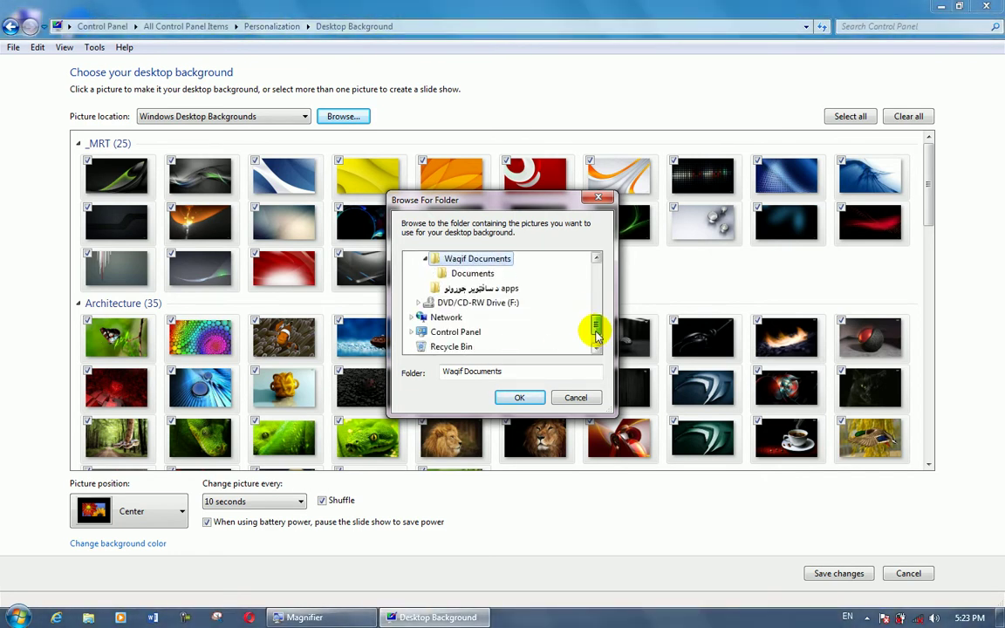
Collapse and re-expand the personal documents folder, and try selecting its Documents subfolder
right_click(469, 262)
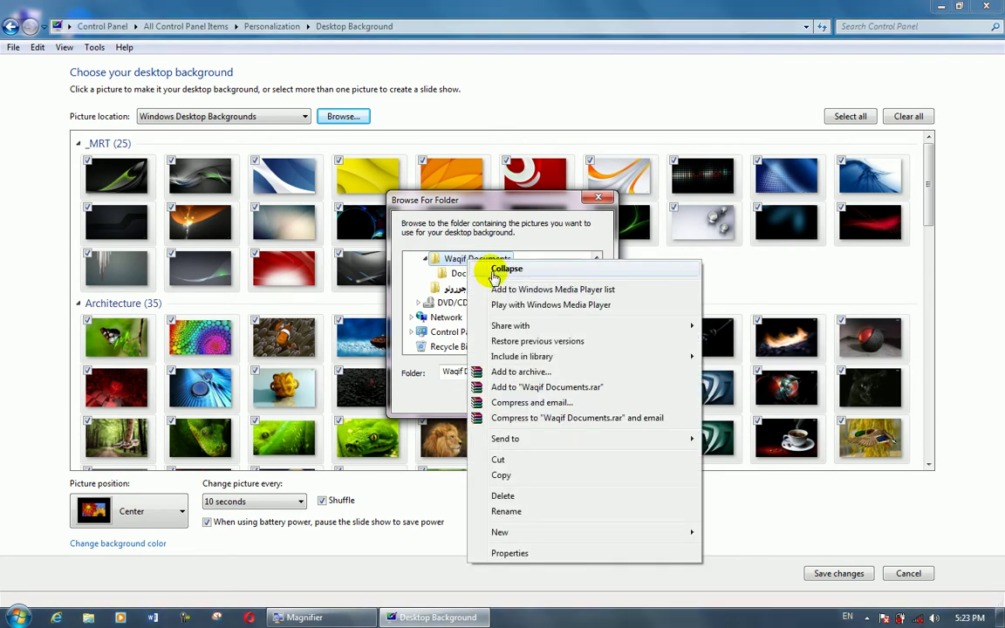
left_click(499, 270)
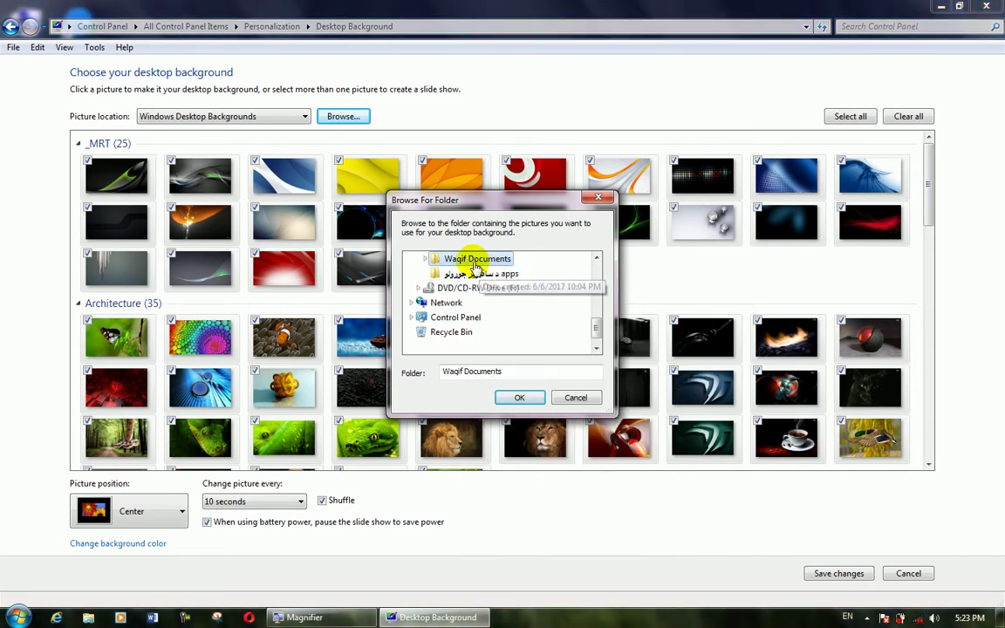
key("Right")
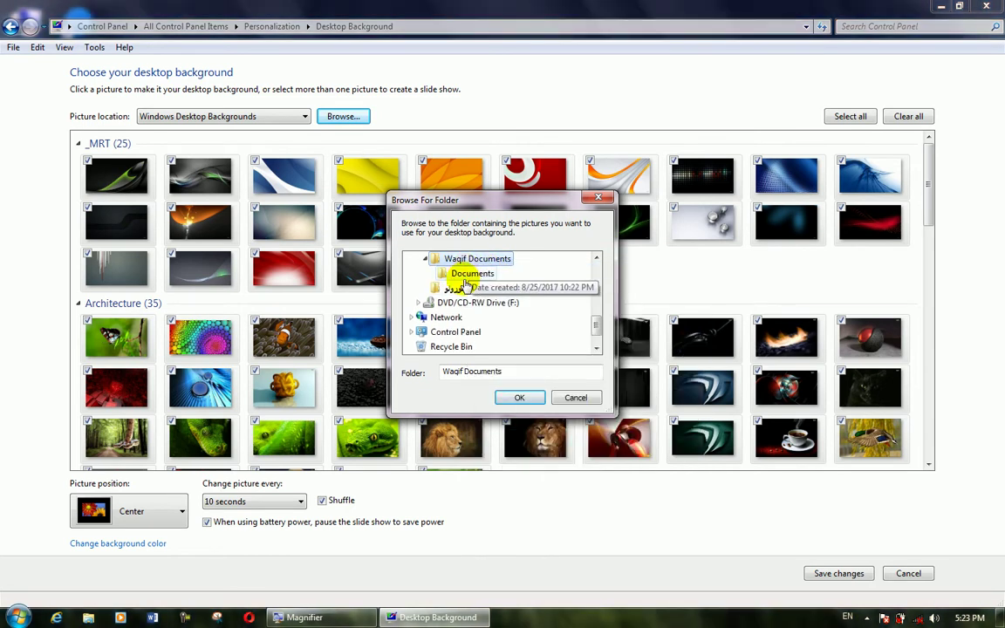
left_click(465, 276)
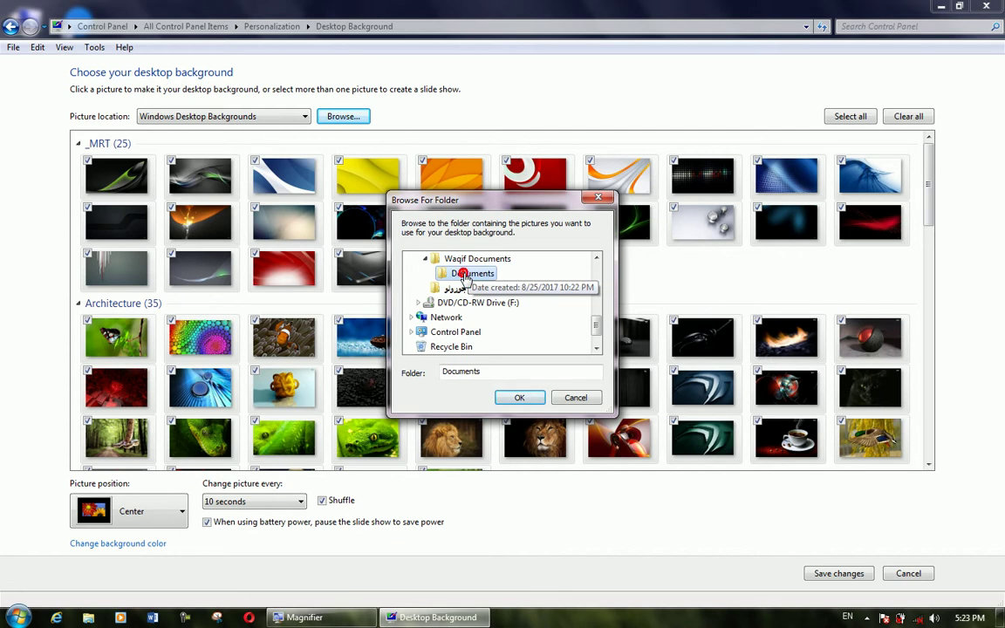
left_click(517, 330)
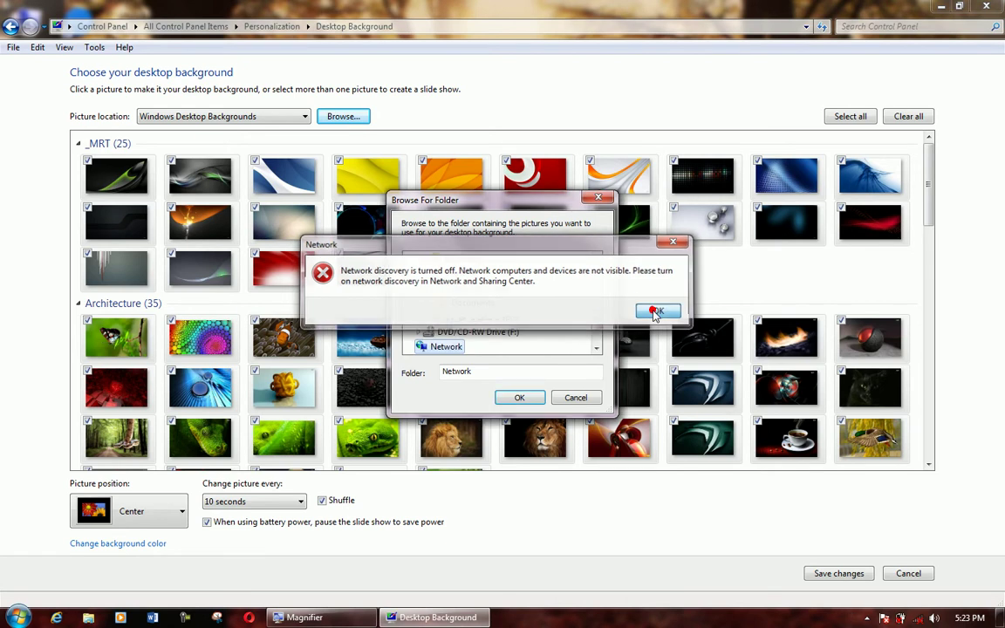
left_click(659, 312)
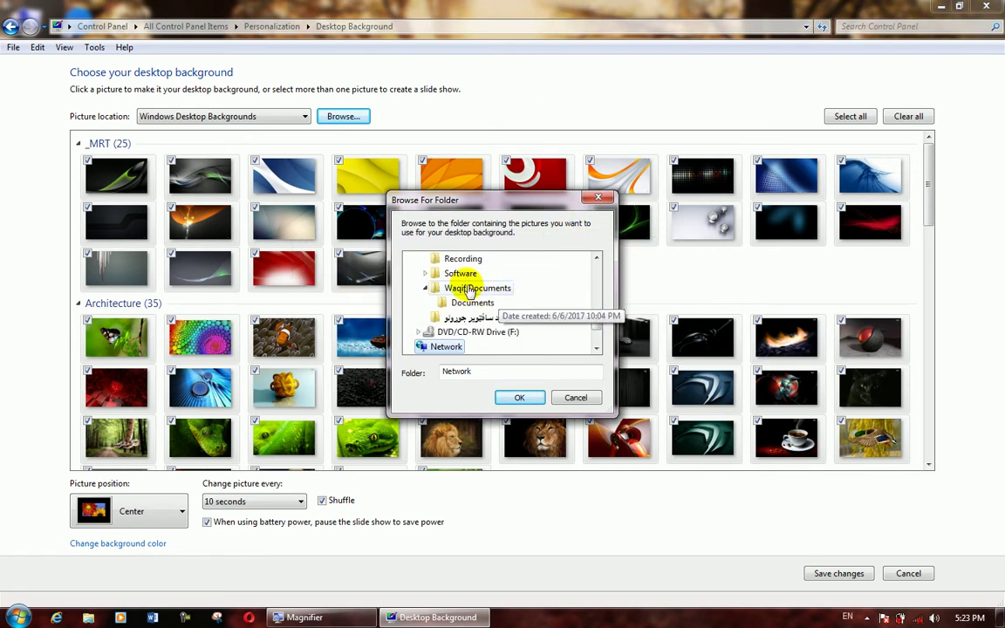
Reselect the personal documents folder, and collapse and expand its branch again
left_click(469, 289)
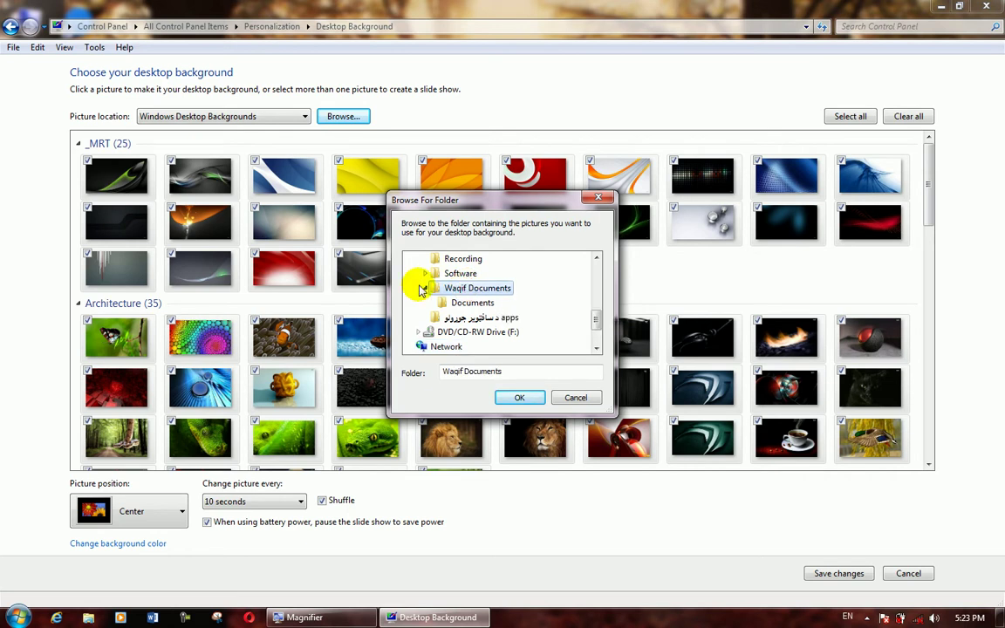
left_click(425, 289)
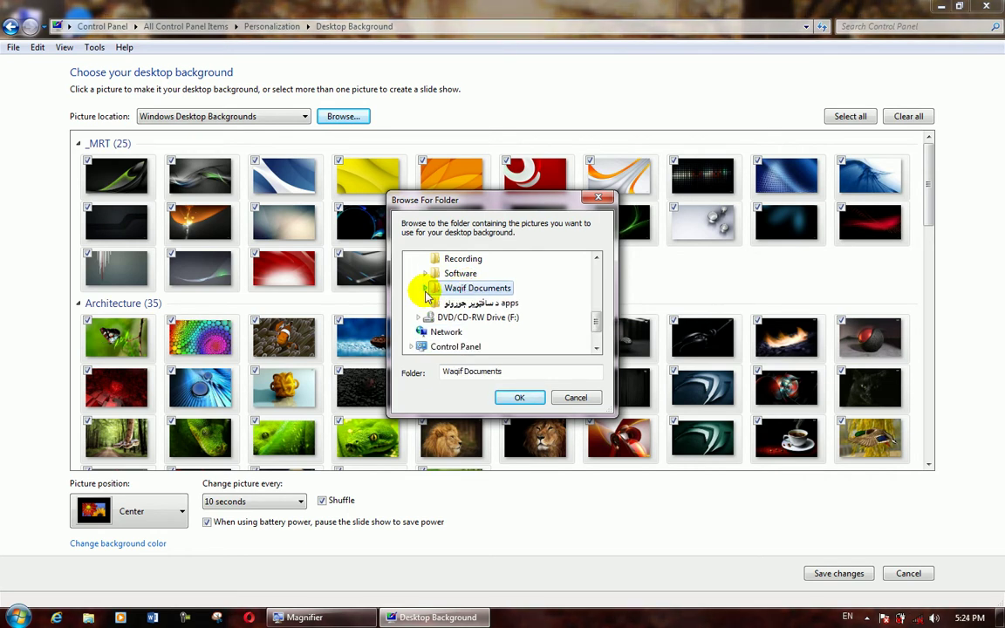
left_click(425, 289)
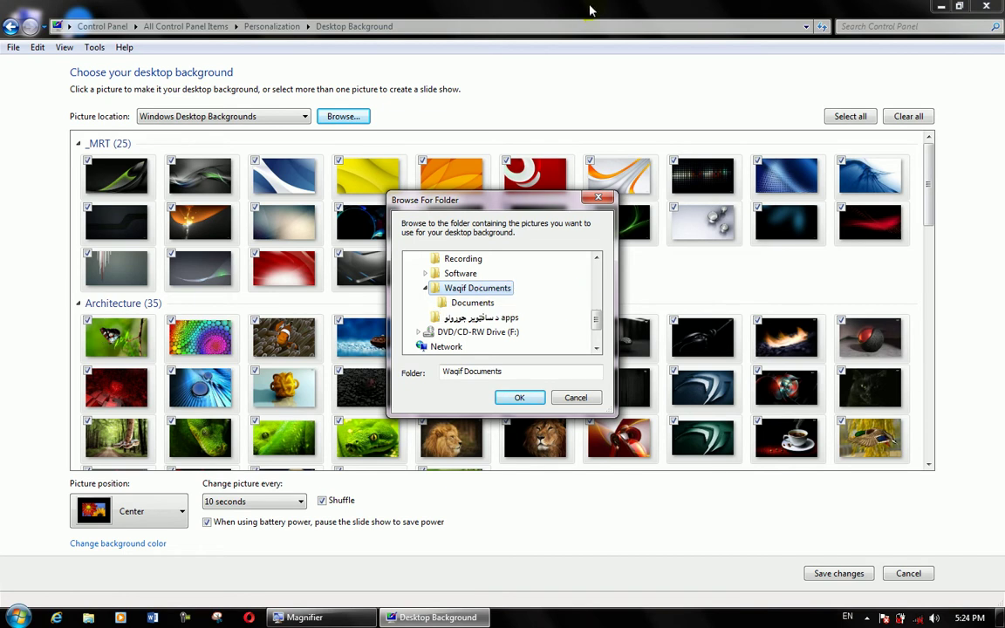
Select Desktop as the picture folder, and collapse and re-expand its branch in the folder tree
left_click(594, 337)
left_click_drag(594, 331, 597, 283)
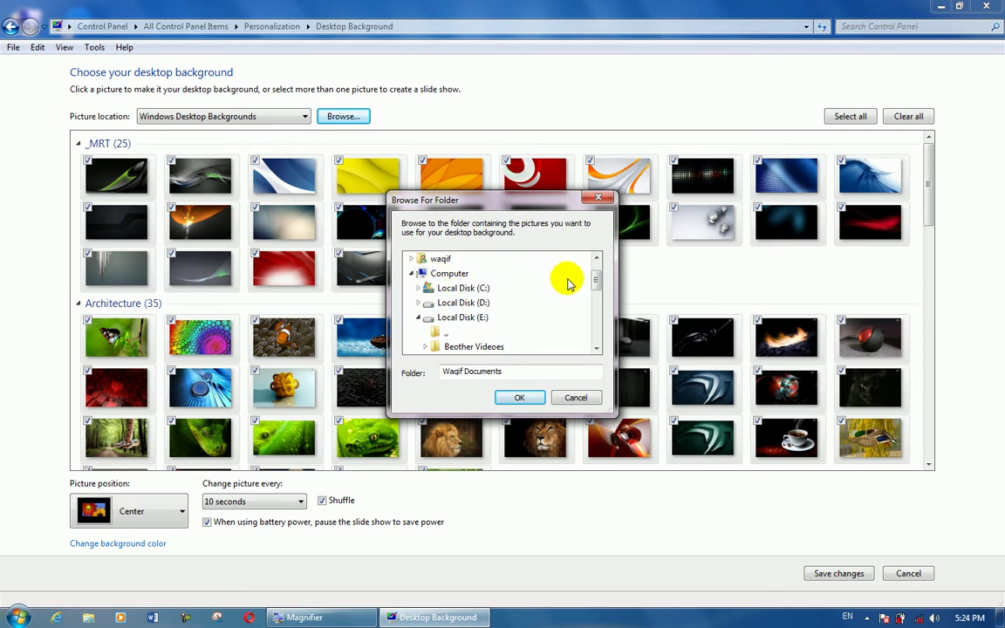
left_click_drag(599, 289, 596, 285)
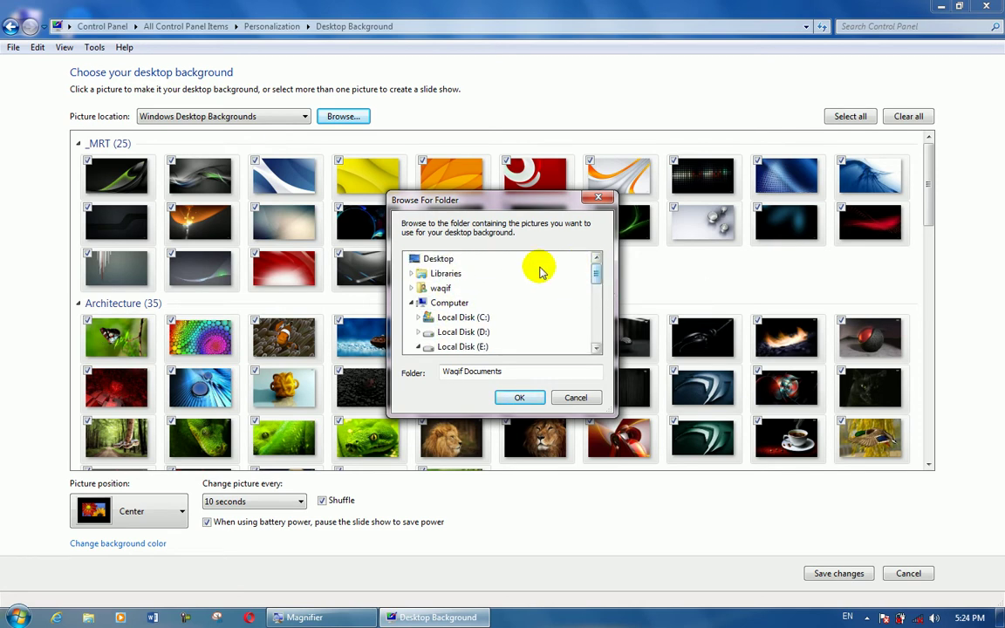
left_click(436, 260)
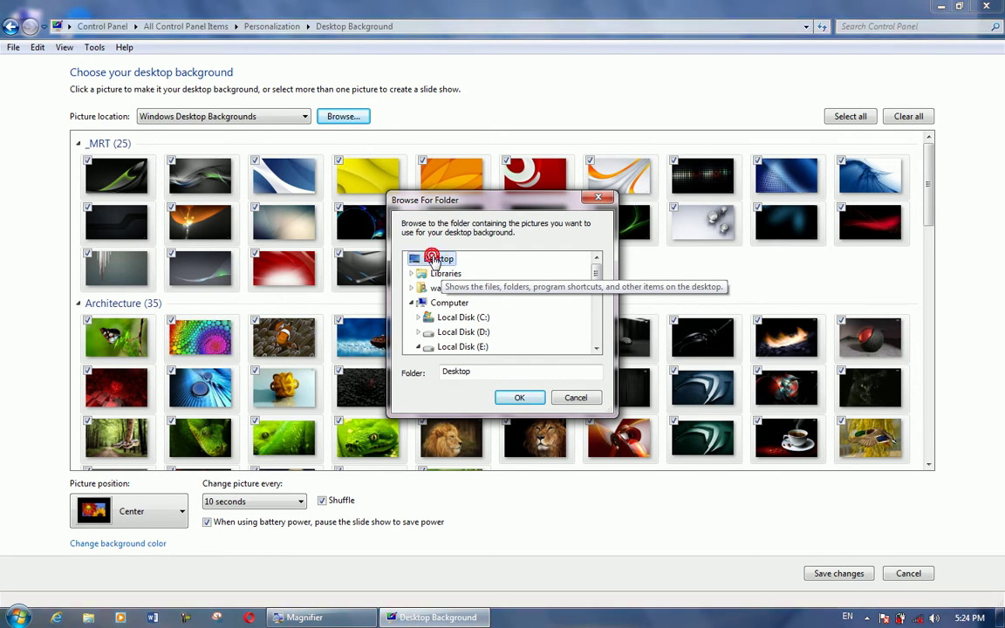
right_click(434, 260)
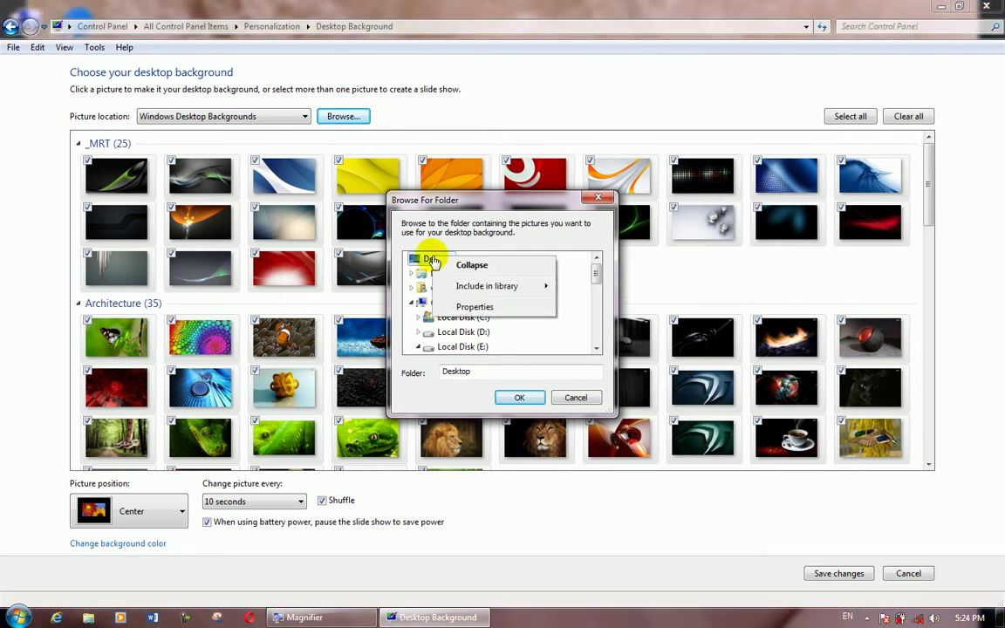
left_click(469, 266)
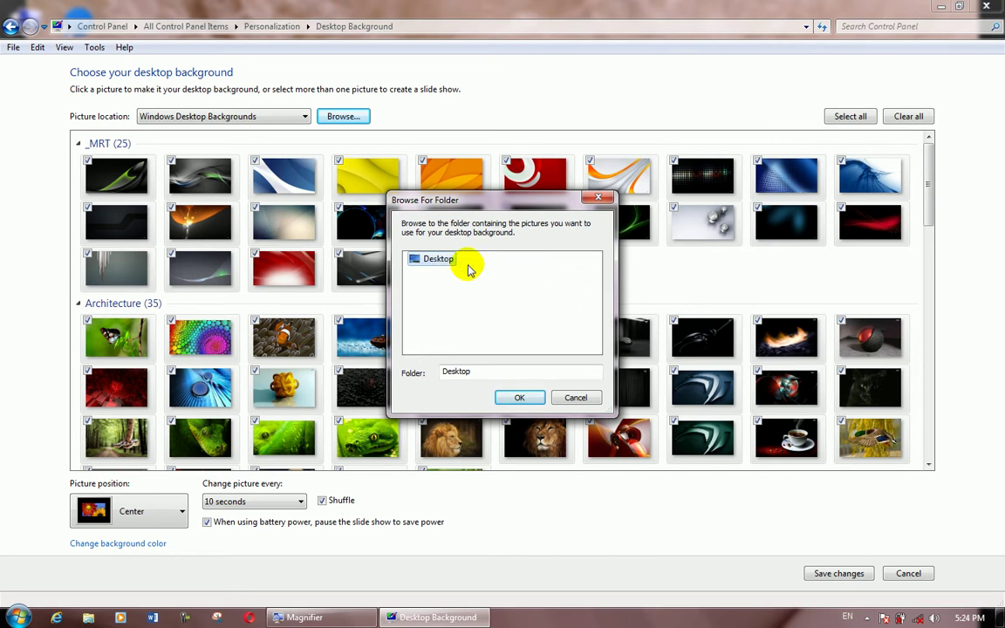
double_click(438, 260)
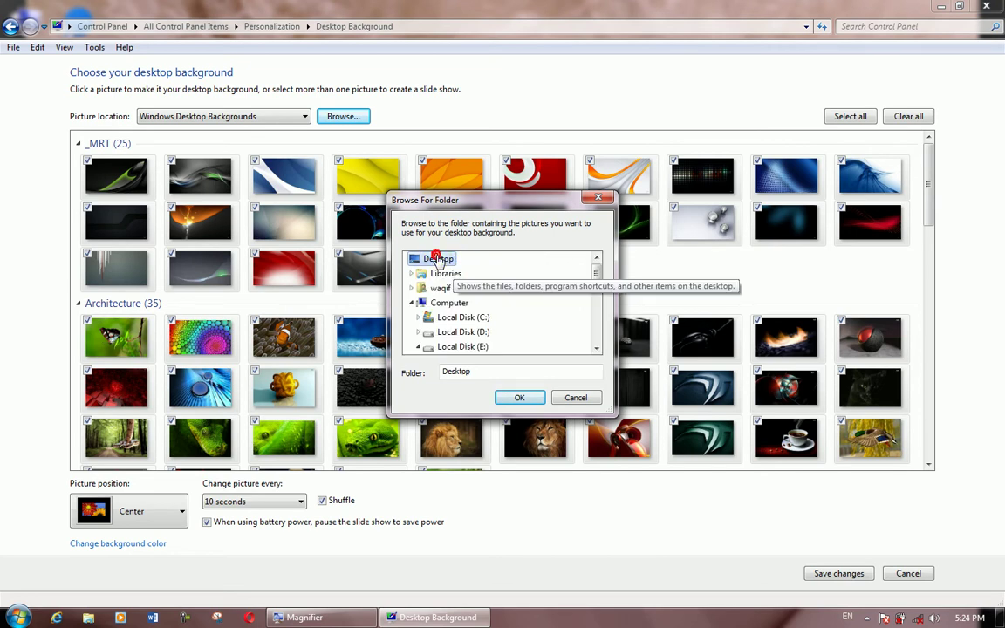
Select Computer in the folder tree, examine the locations down to the end of the list, and cancel the folder selection
left_click(443, 301)
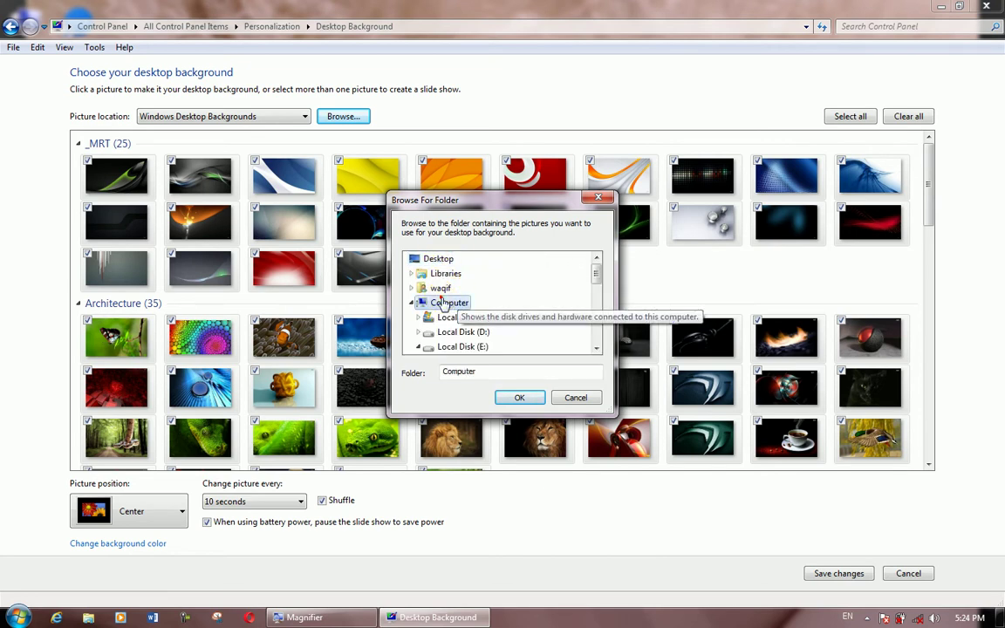
left_click_drag(594, 268, 600, 348)
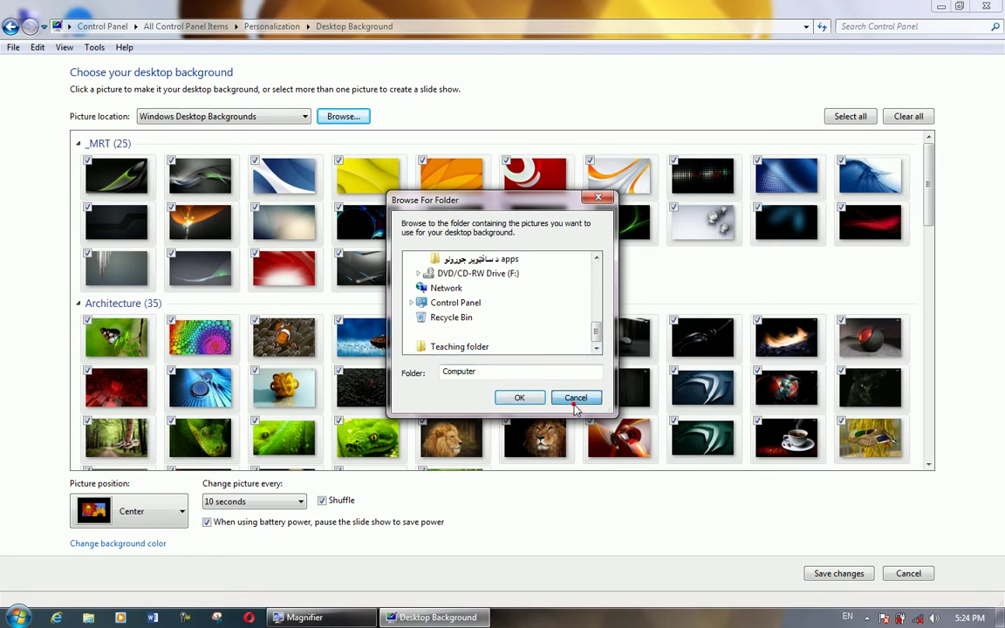
left_click(575, 398)
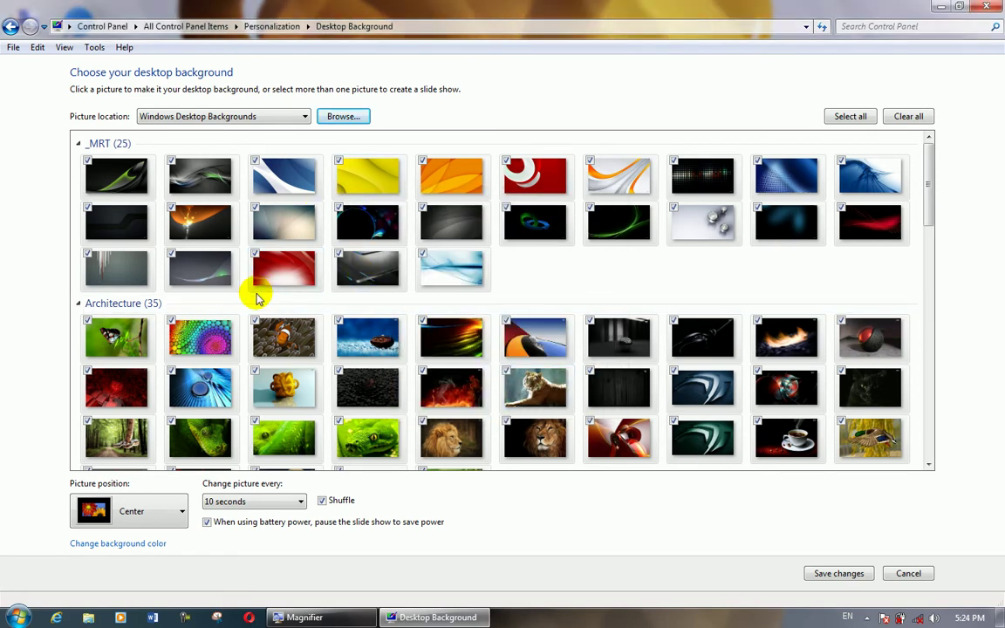
Browse for a picture folder again, examine the top-level locations in the tree, and dismiss the dialog without choosing one
left_click(334, 117)
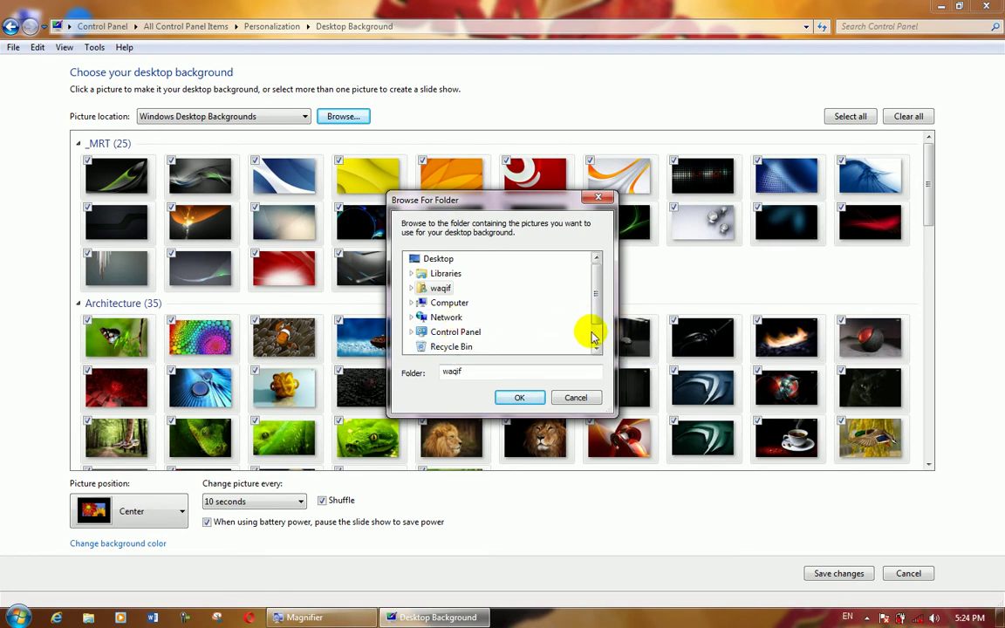
left_click_drag(600, 321, 599, 343)
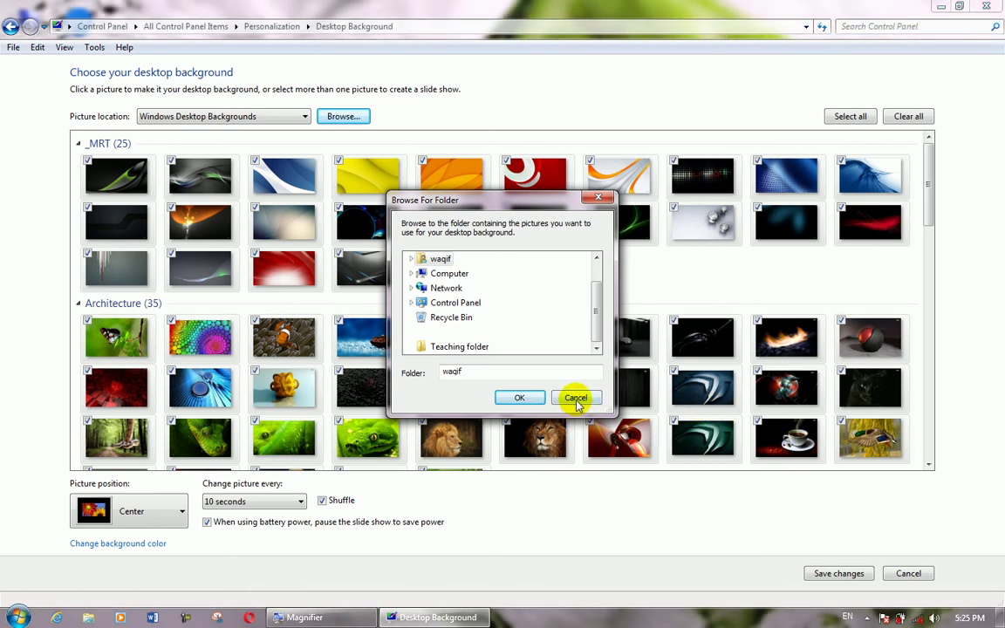
left_click(576, 399)
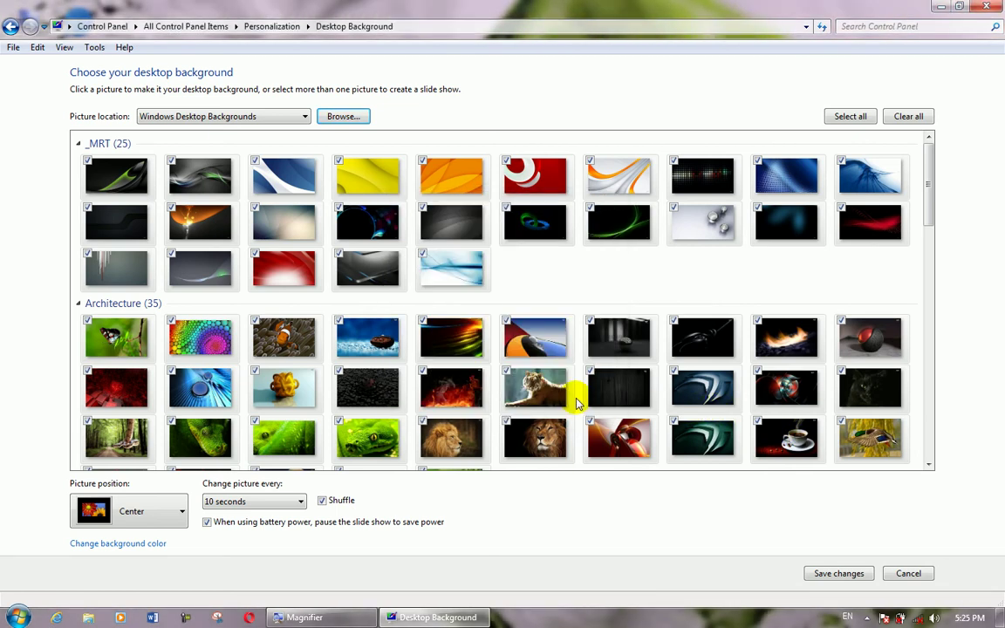